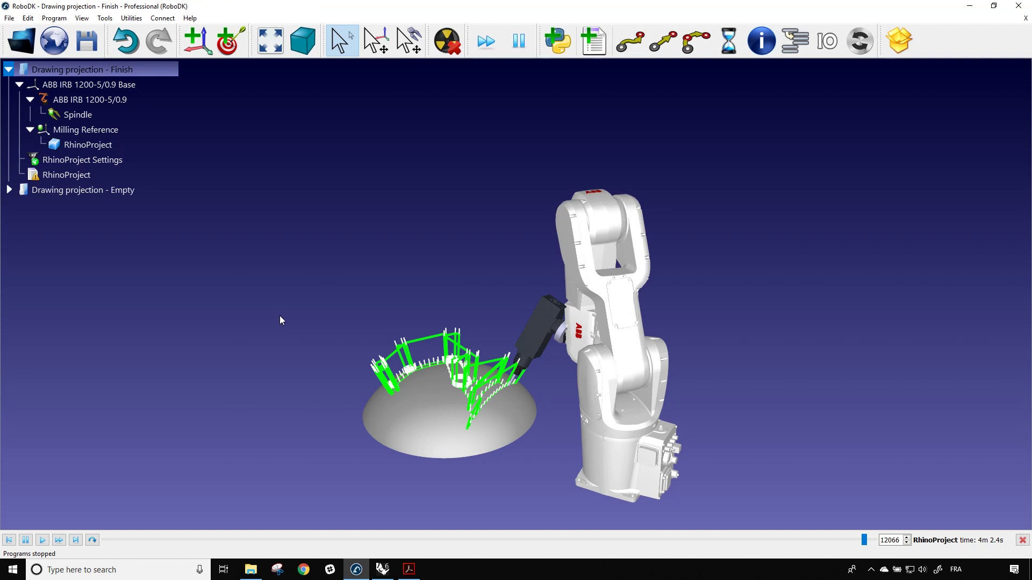
# - Activate the "Drawing projection - Empty" station and switch to Adobe Acrobat to view the Robot_Vecto.pdf drawing
pyautogui.click(98, 190)
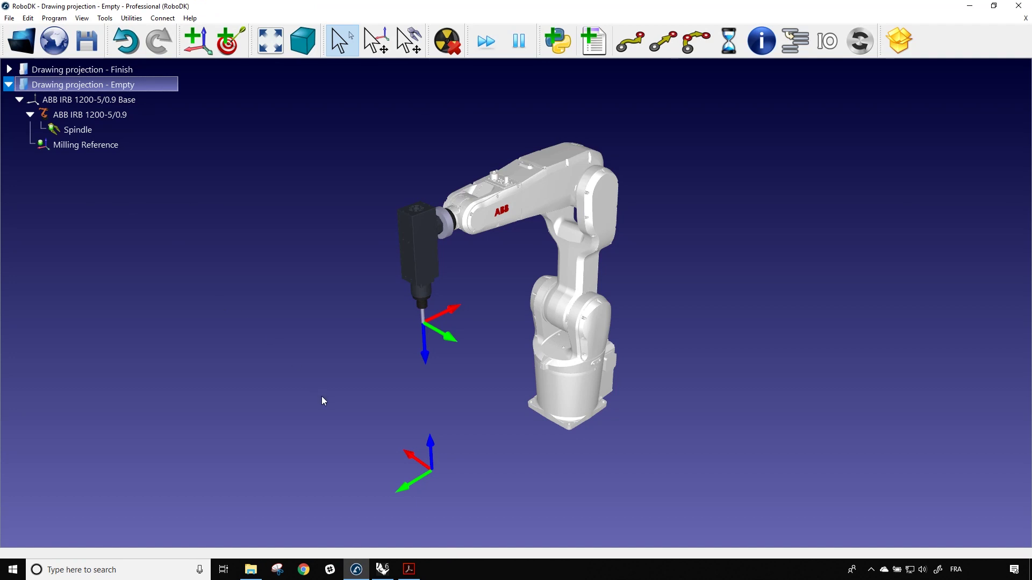
pyautogui.click(412, 572)
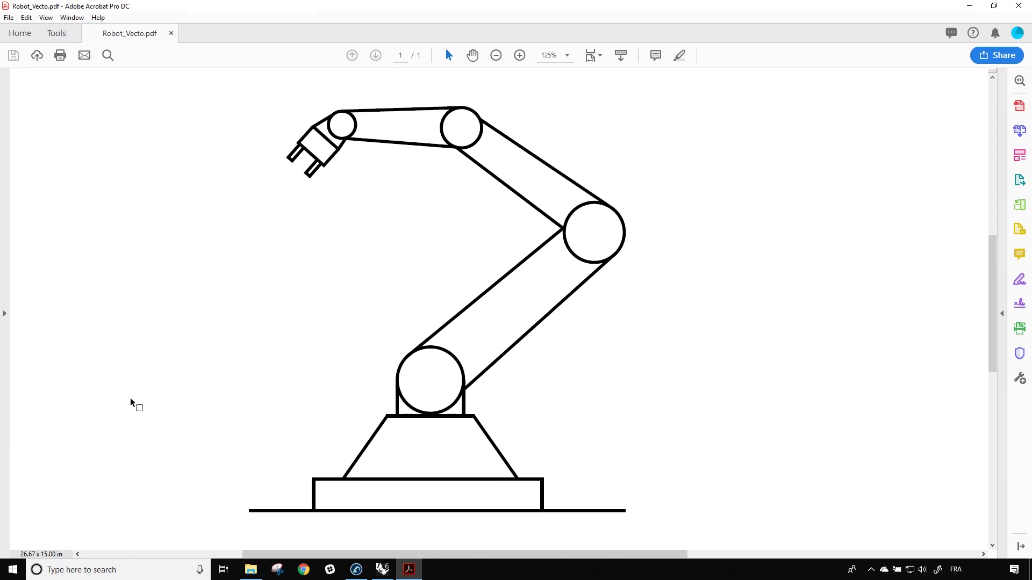
# - Switch to Rhinoceros and insert Robot_Vecto.pdf with the Insert file option, placing it near the dome's centre in the Top view
pyautogui.click(383, 570)
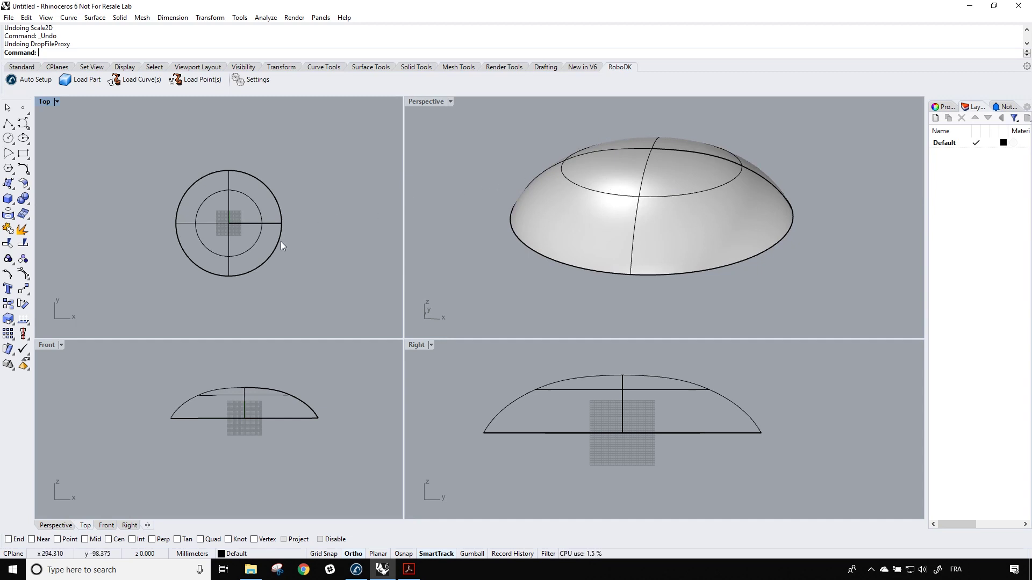
pyautogui.click(250, 570)
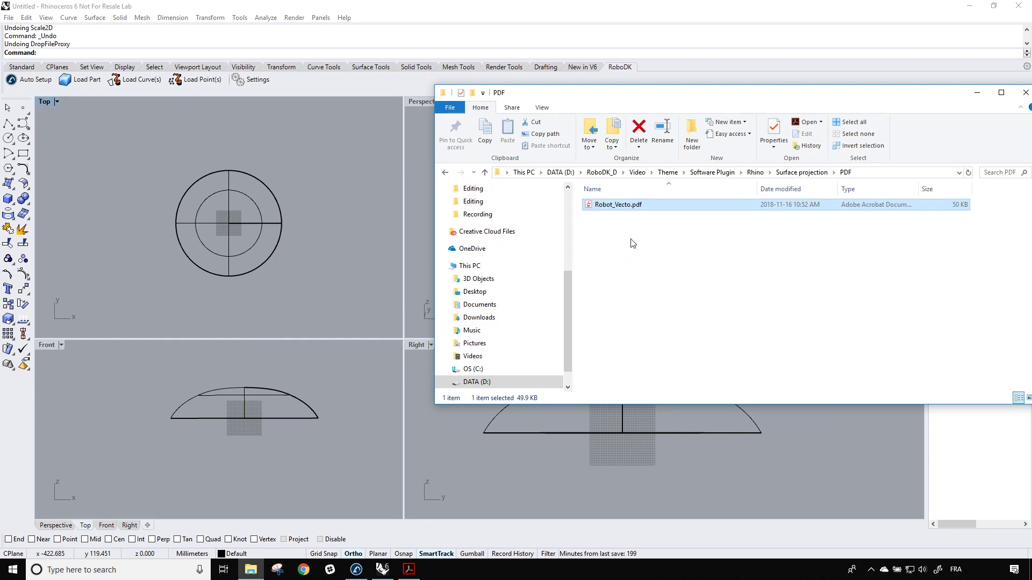
pyautogui.moveTo(624, 210); pyautogui.dragTo(304, 164)
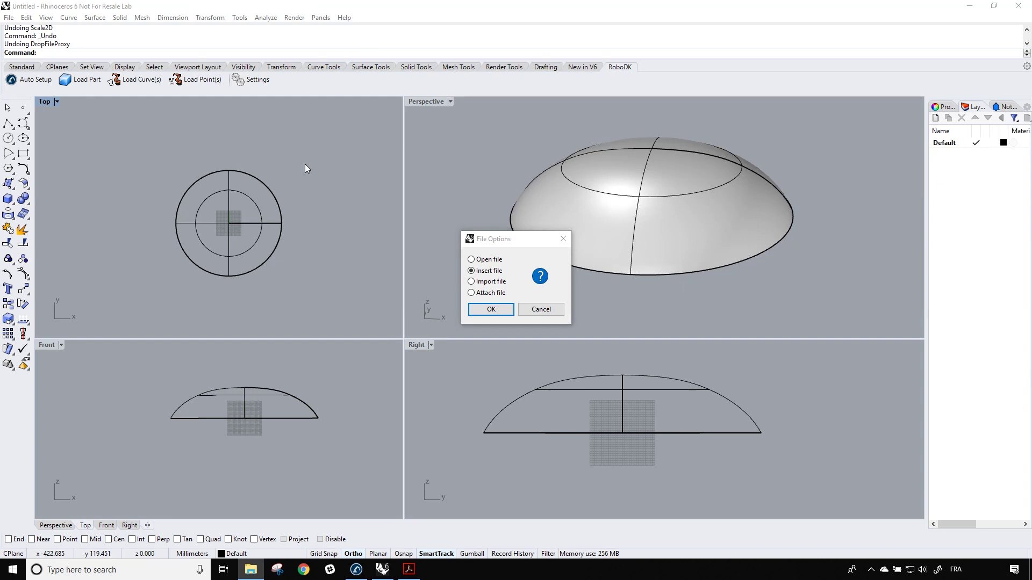
pyautogui.click(476, 308)
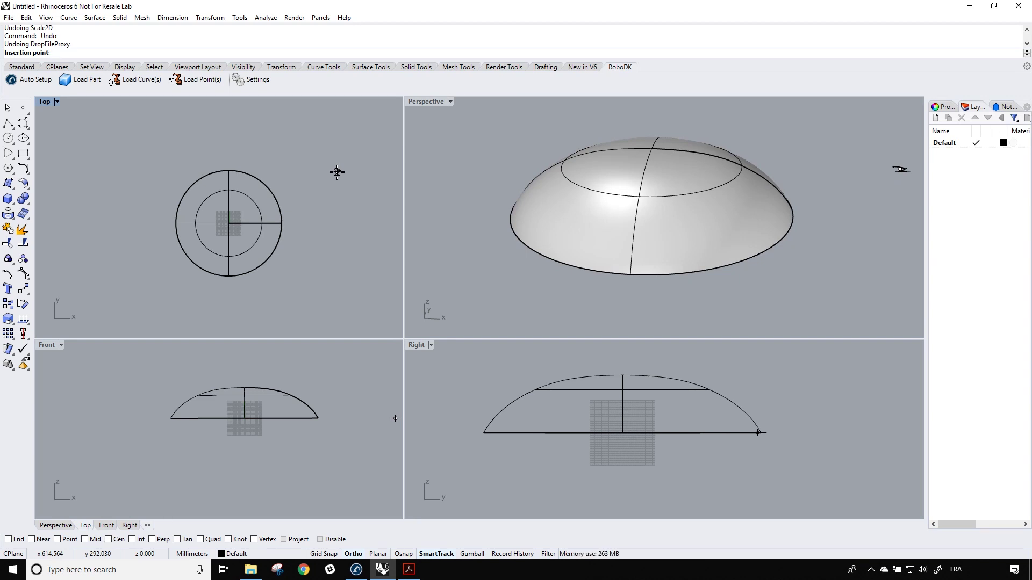
pyautogui.click(248, 210)
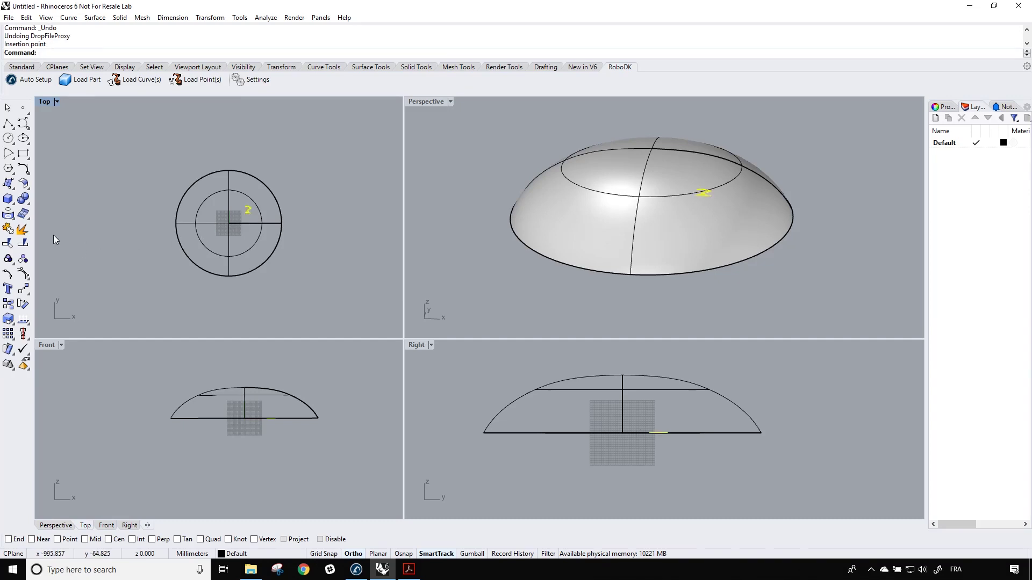
# - Enlarge the inserted robot drawing with Scale2D in the Top view until it spans most of the dome's outline
pyautogui.click(23, 291)
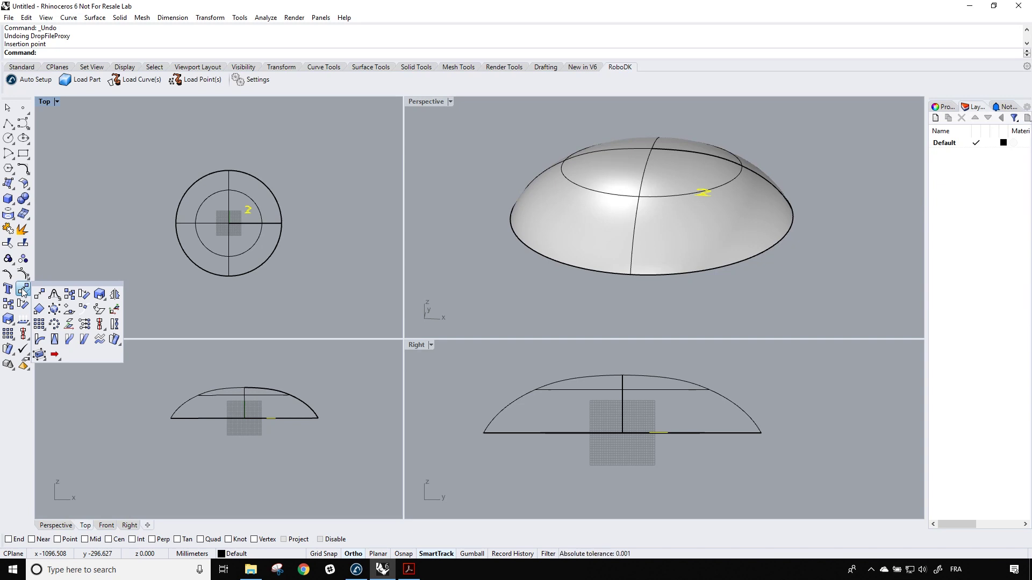
pyautogui.rightClick(101, 294)
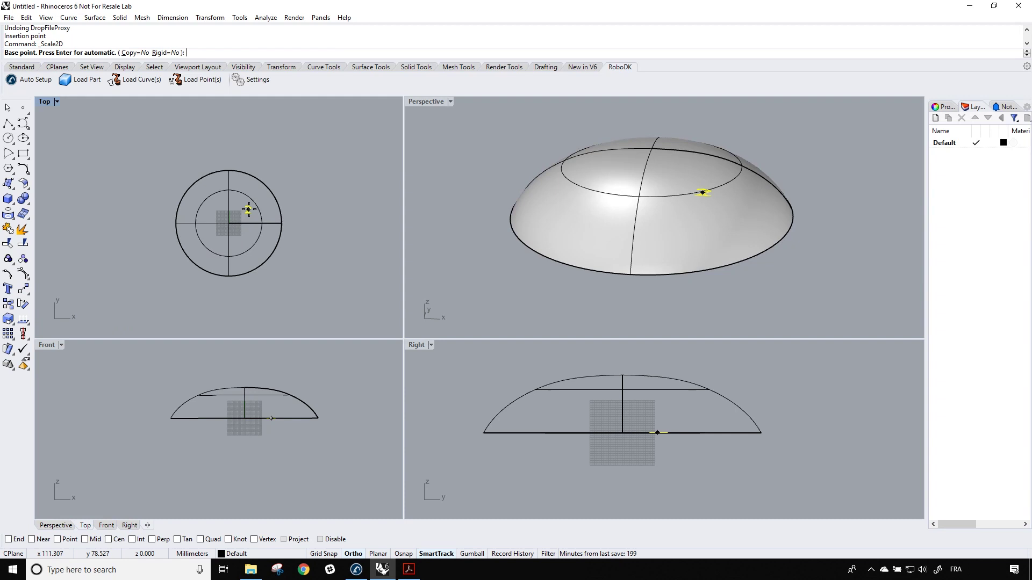
pyautogui.click(243, 207)
pyautogui.click(249, 208)
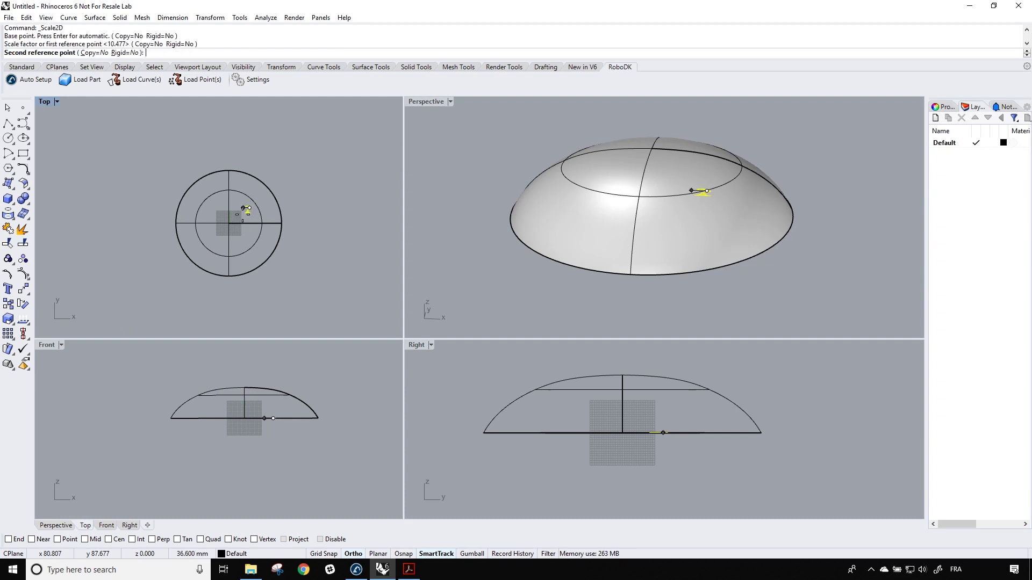
pyautogui.click(189, 255)
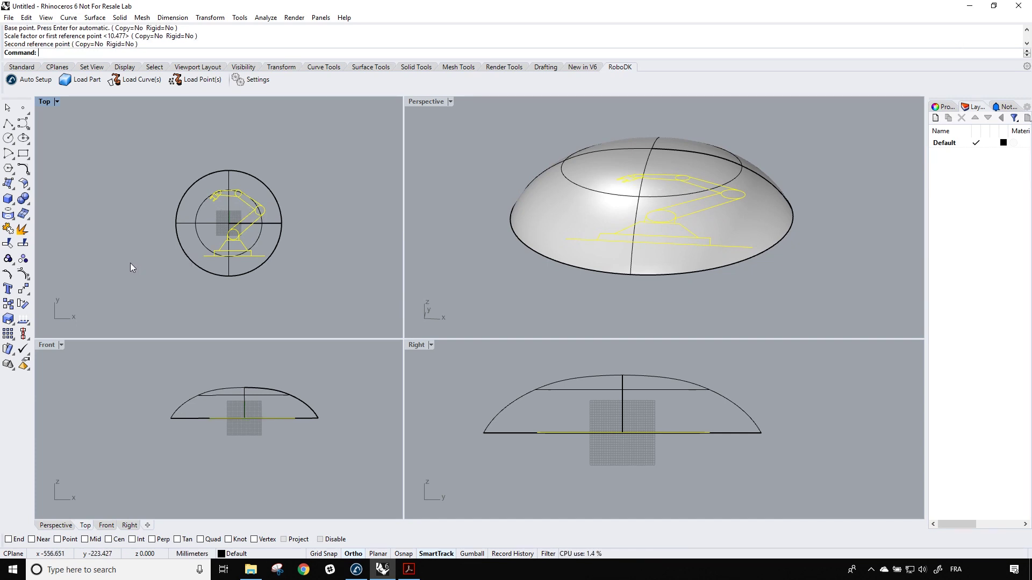
# - Move the robot drawing in the Top view so it is centred inside the dome's circular outline
pyautogui.click(23, 288)
pyautogui.click(226, 230)
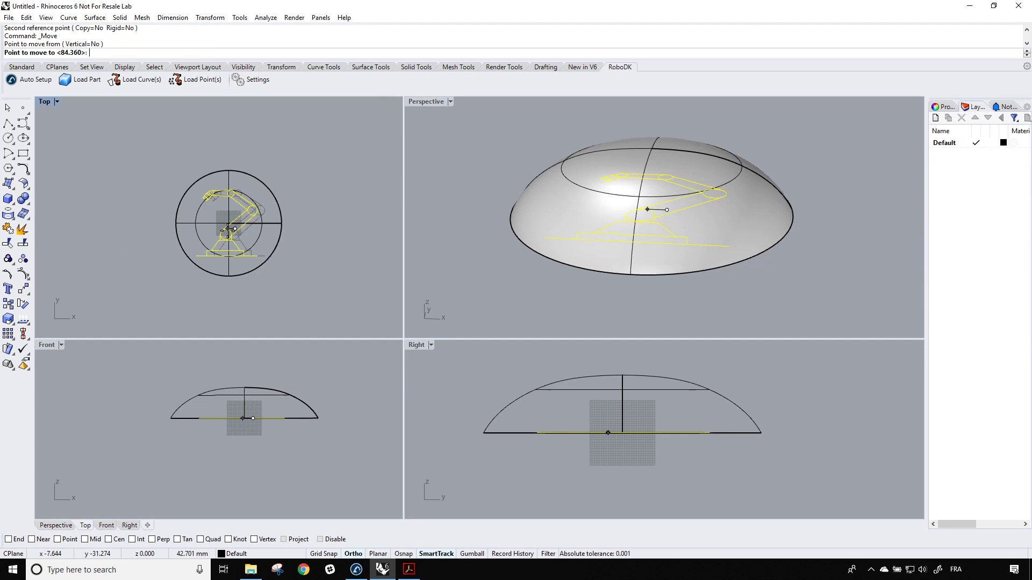
pyautogui.click(228, 229)
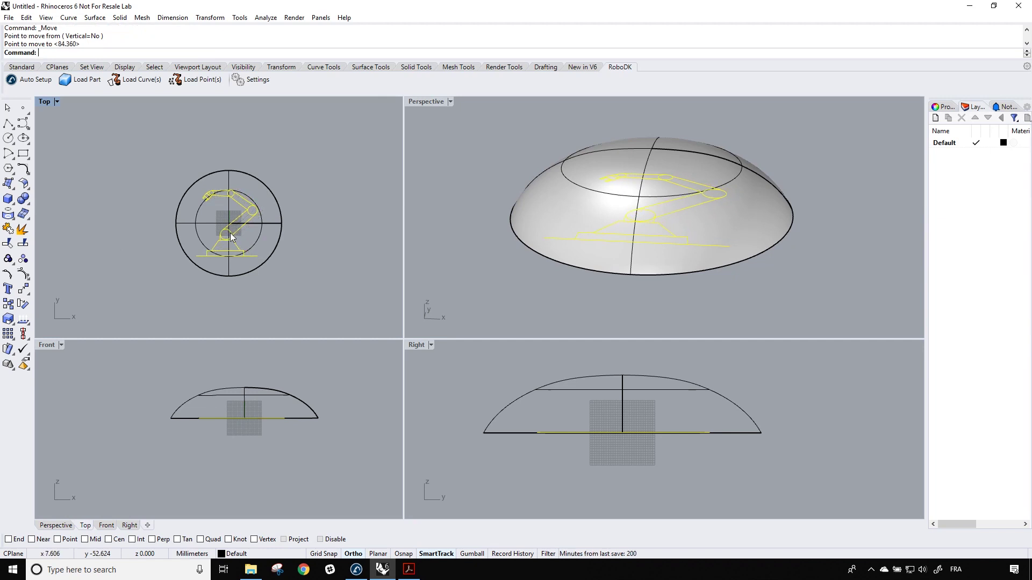
pyautogui.moveTo(230, 238); pyautogui.dragTo(231, 242)
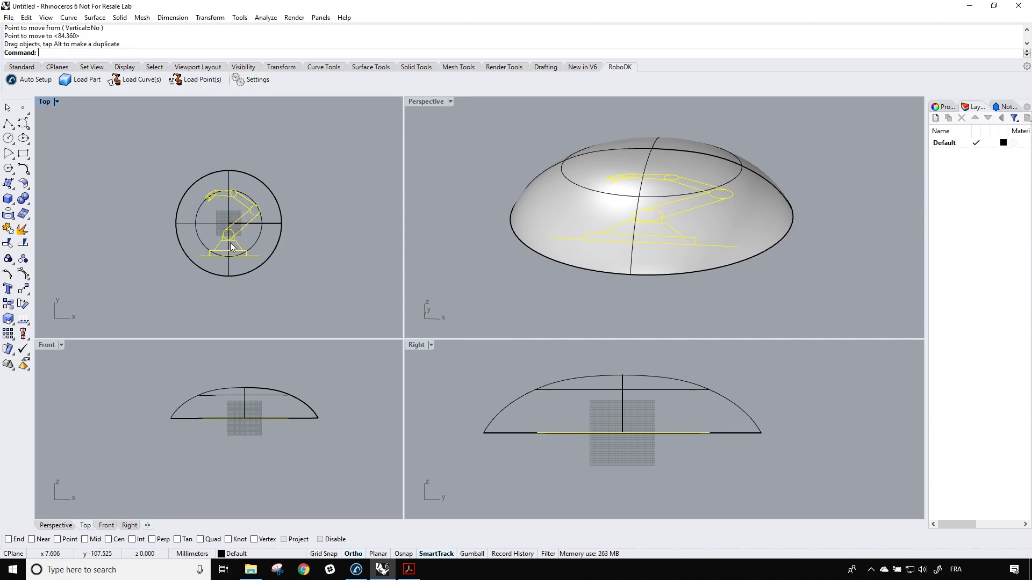
pyautogui.click(338, 183)
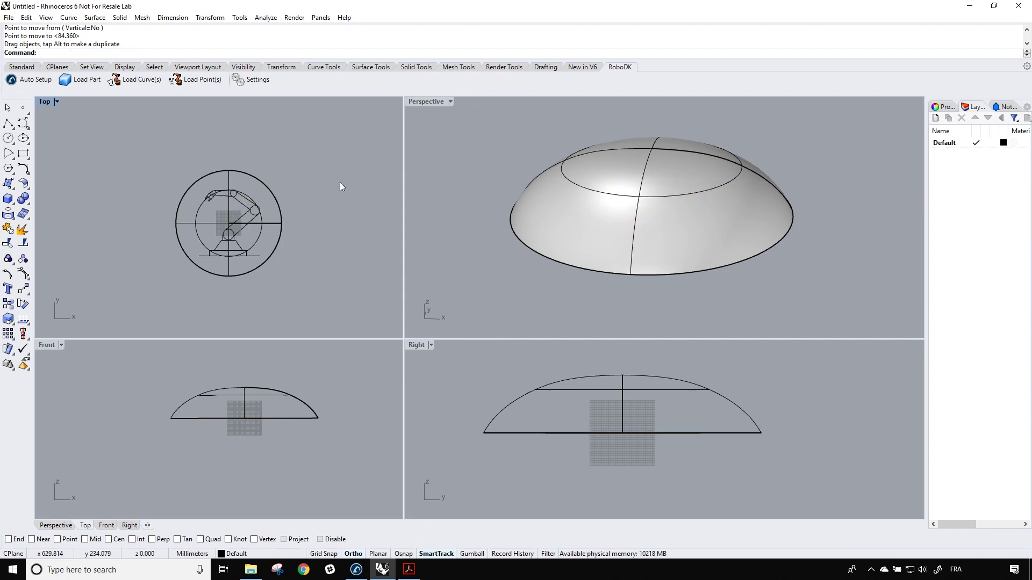
# - Project the robot drawing onto the dome surface along the construction plane's Z direction
pyautogui.moveTo(530, 278); pyautogui.dragTo(586, 205, button='right')
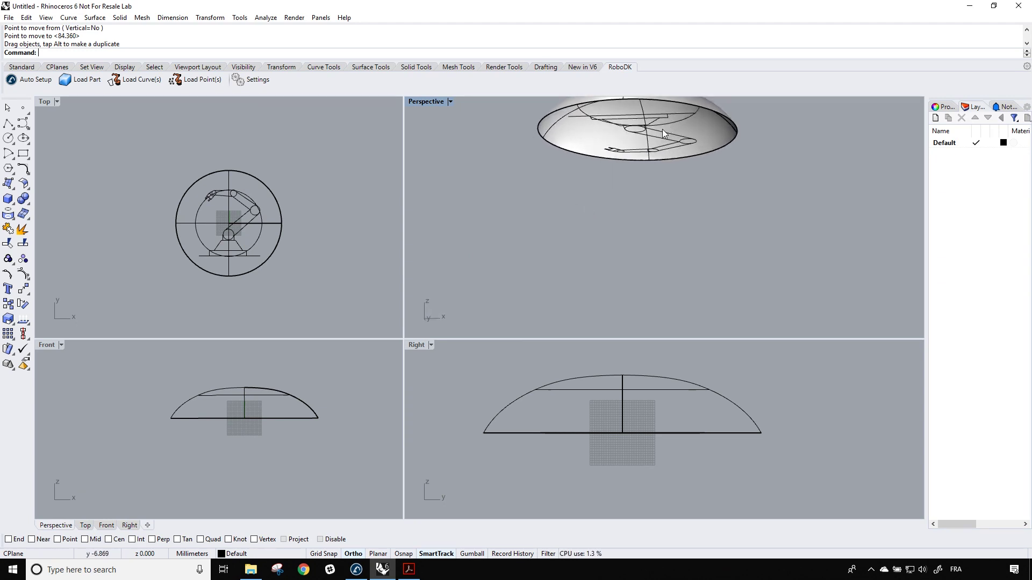
pyautogui.moveTo(563, 166); pyautogui.dragTo(346, 354, button='right')
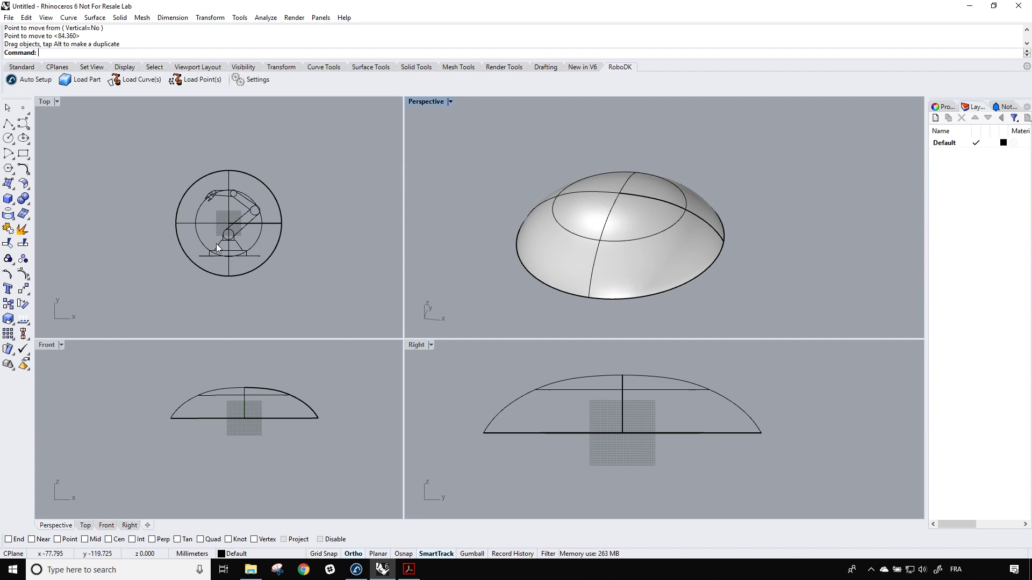
pyautogui.click(238, 234)
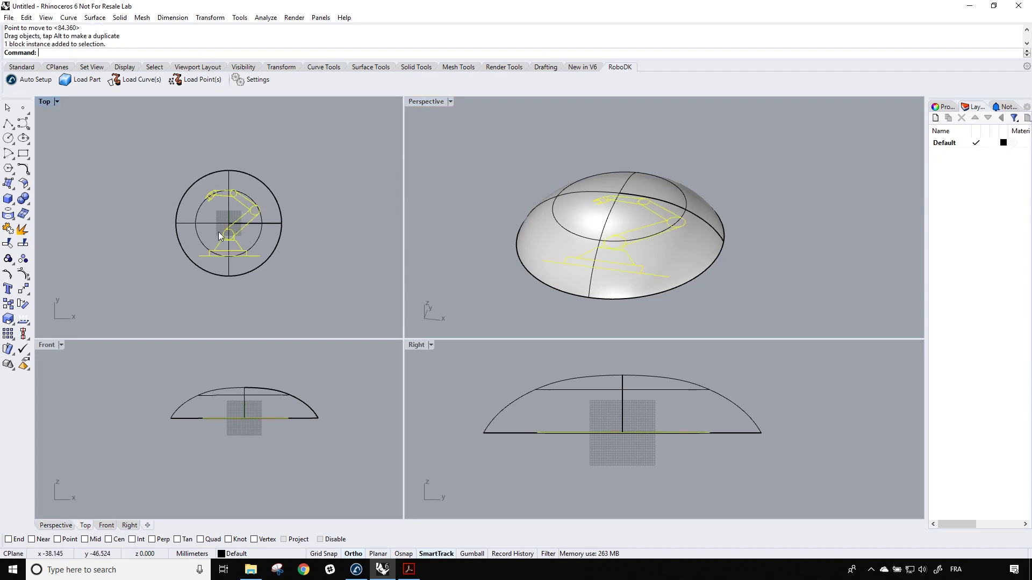
pyautogui.click(12, 215)
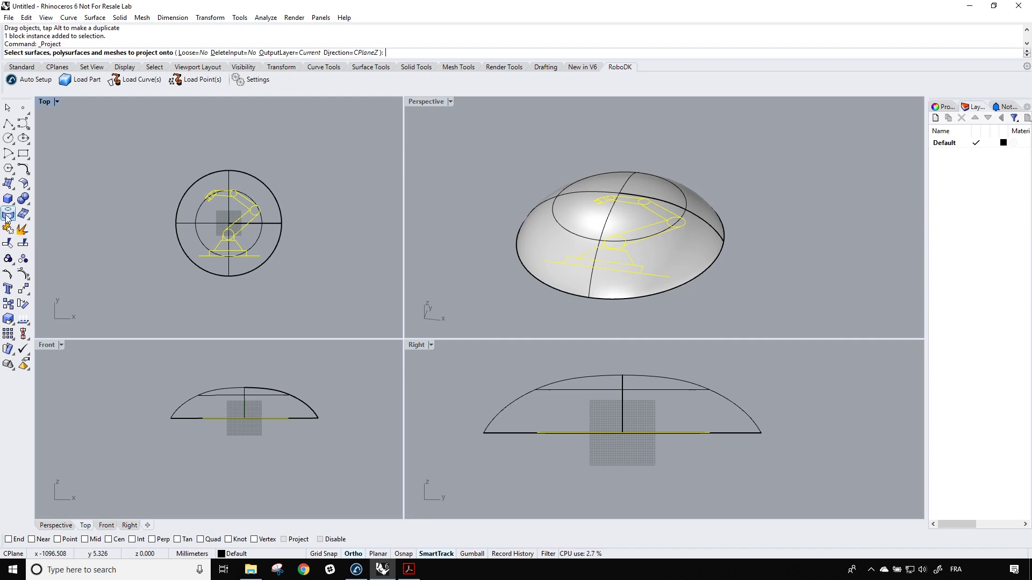
pyautogui.click(530, 247)
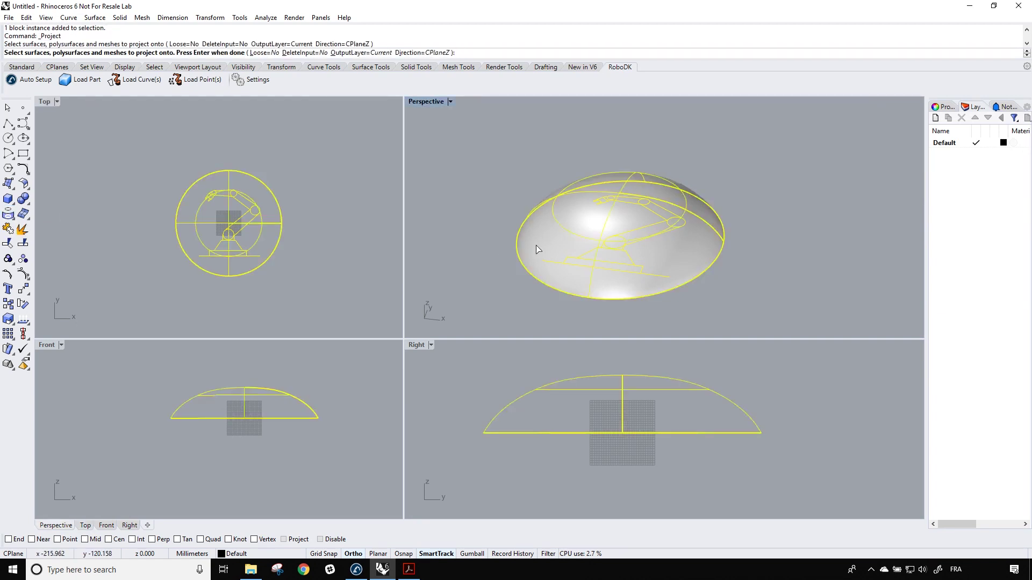
pyautogui.press('Return')
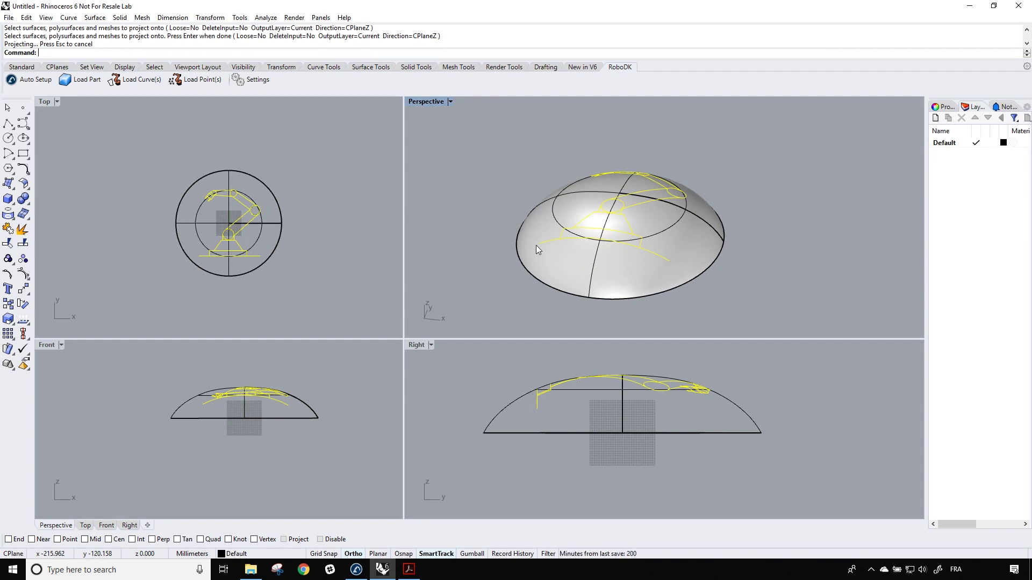
pyautogui.click(496, 211)
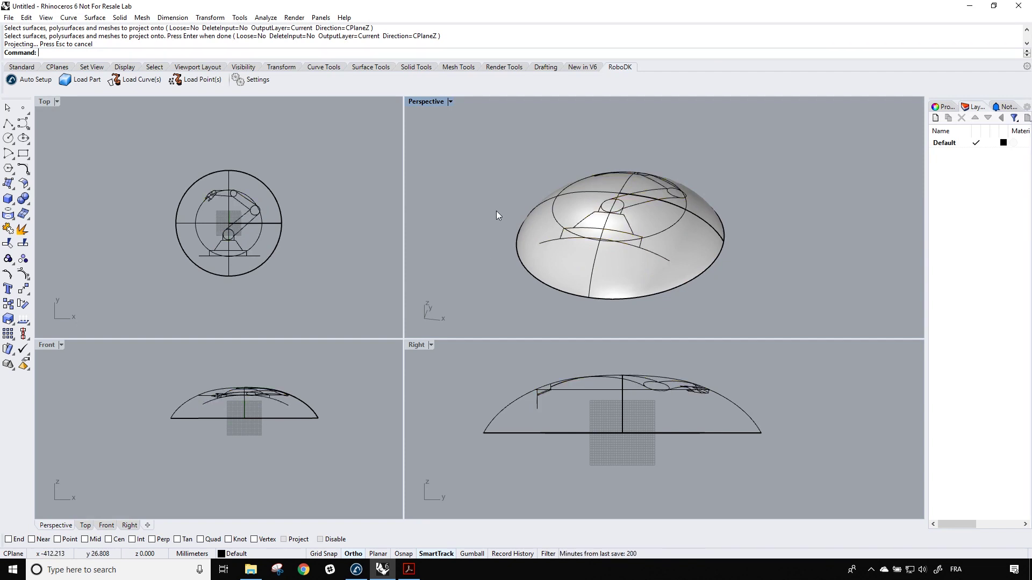
# - Run RoboDK Auto Setup on the dome surface and its projected curves to send the project to RoboDK
pyautogui.moveTo(496, 211); pyautogui.dragTo(518, 223, button='right')
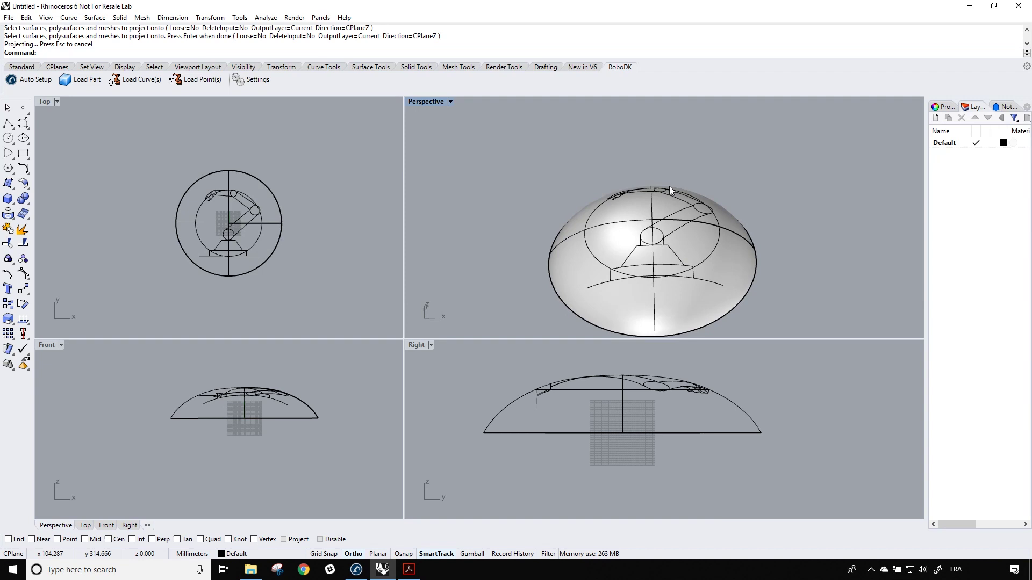
pyautogui.moveTo(481, 255); pyautogui.dragTo(481, 178, button='right')
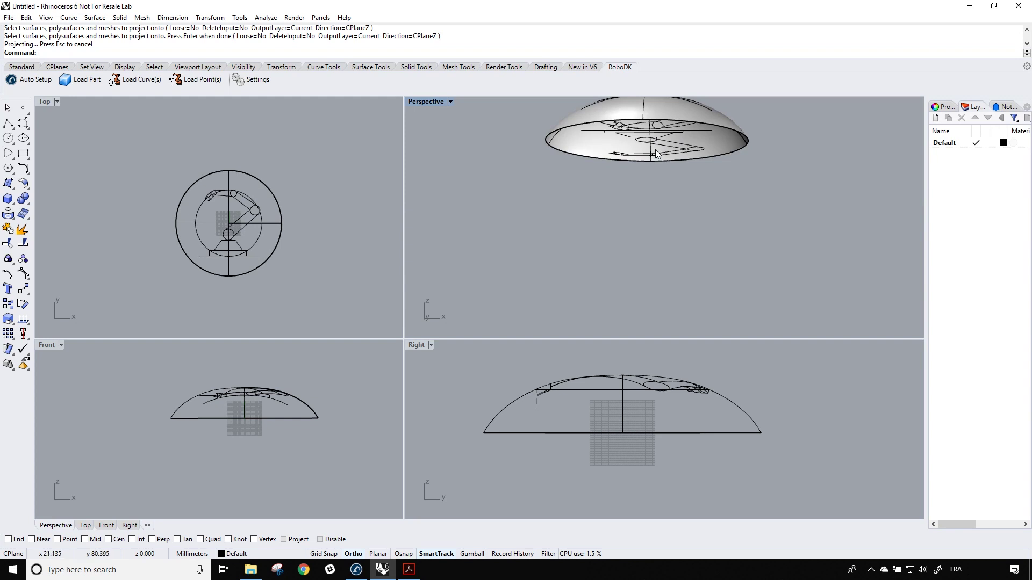
pyautogui.moveTo(544, 187); pyautogui.dragTo(515, 217, button='right')
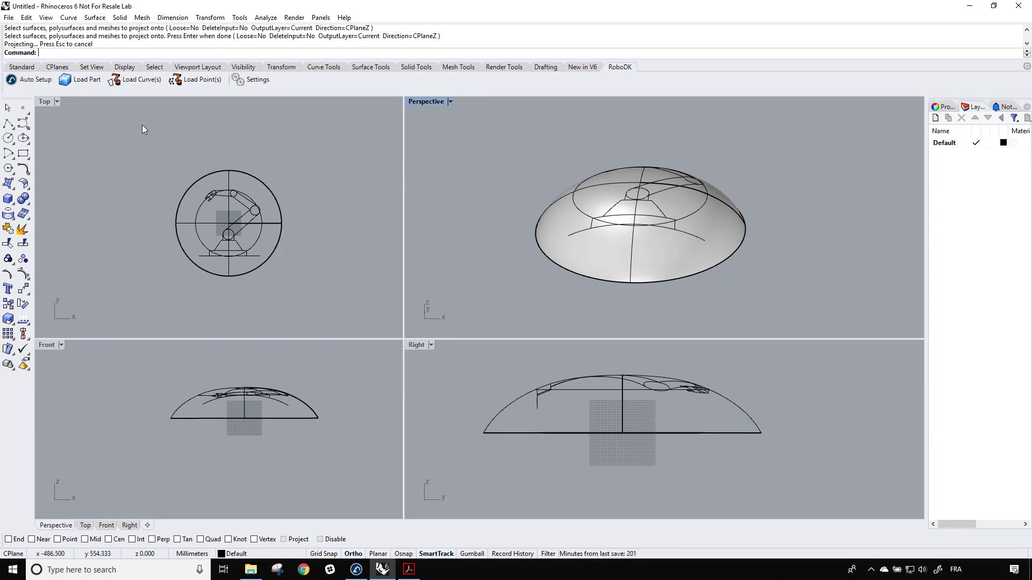
pyautogui.click(30, 82)
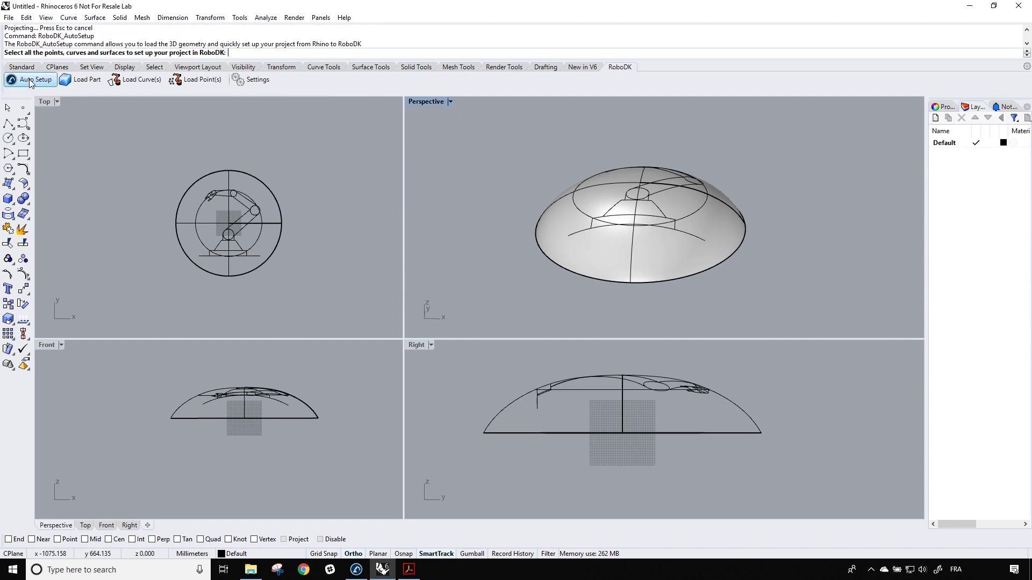
pyautogui.click(329, 373)
pyautogui.moveTo(328, 372); pyautogui.dragTo(226, 405)
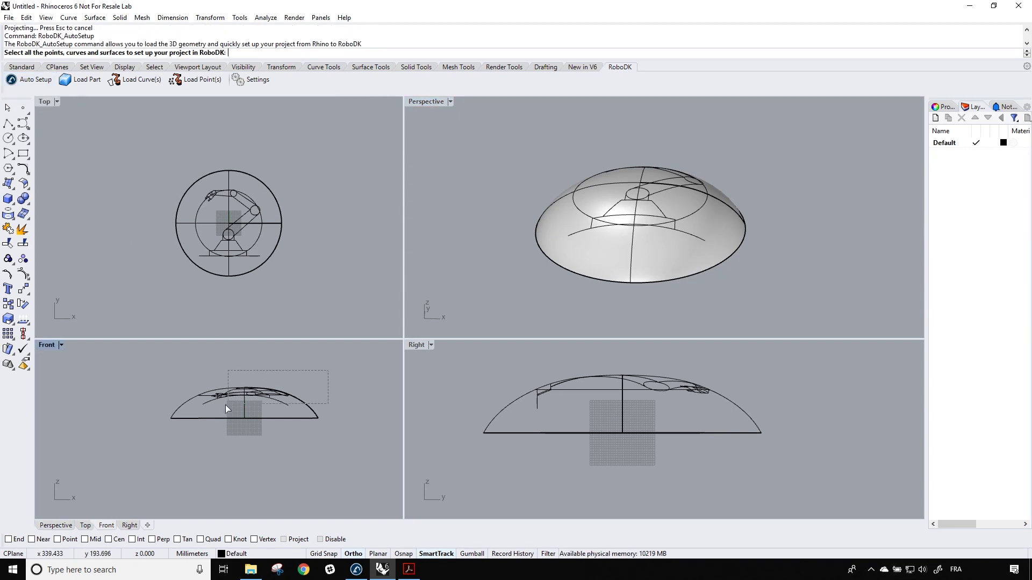
pyautogui.moveTo(151, 412); pyautogui.dragTo(151, 412)
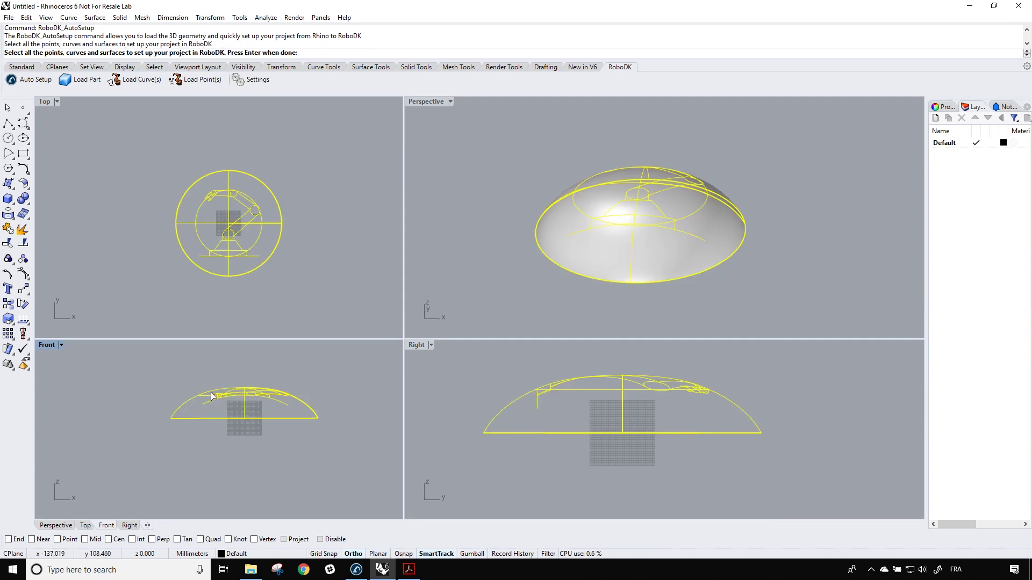
pyautogui.moveTo(564, 252); pyautogui.dragTo(467, 257, button='right')
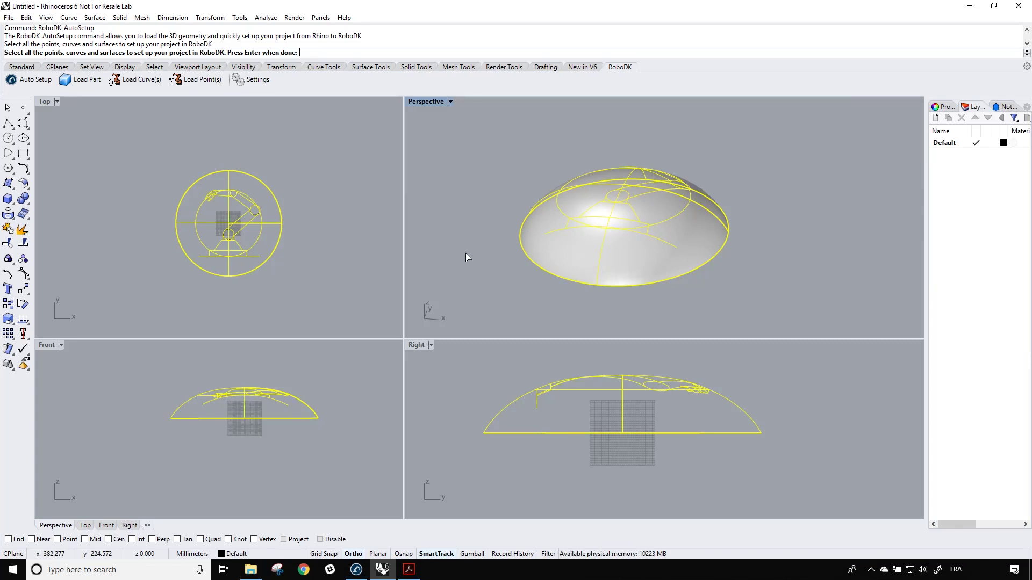
pyautogui.press('Return')
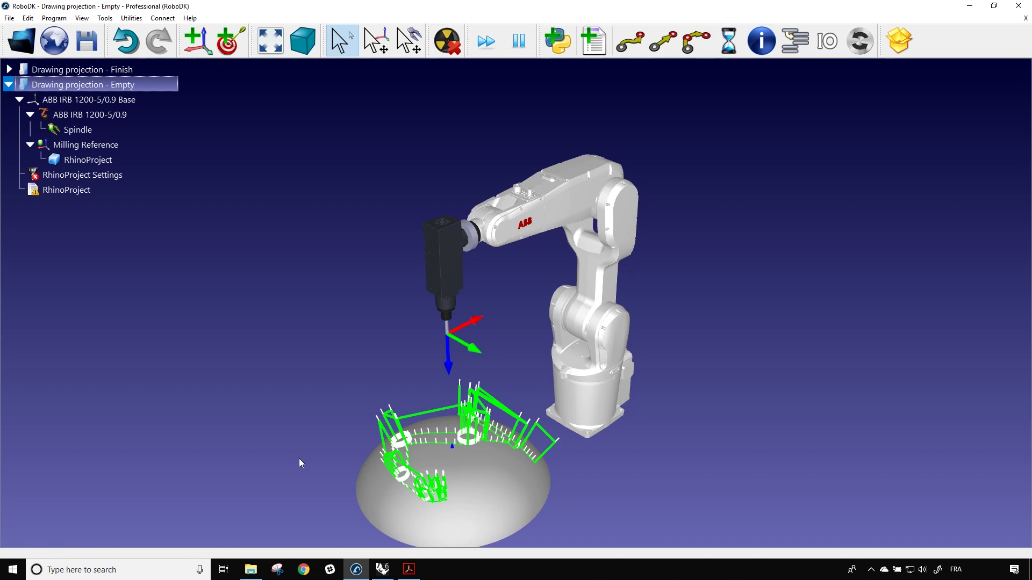
# - Show the estimated tool path in the RhinoProject Settings of the empty station and update the robot program
pyautogui.moveTo(299, 460); pyautogui.dragTo(168, 484)
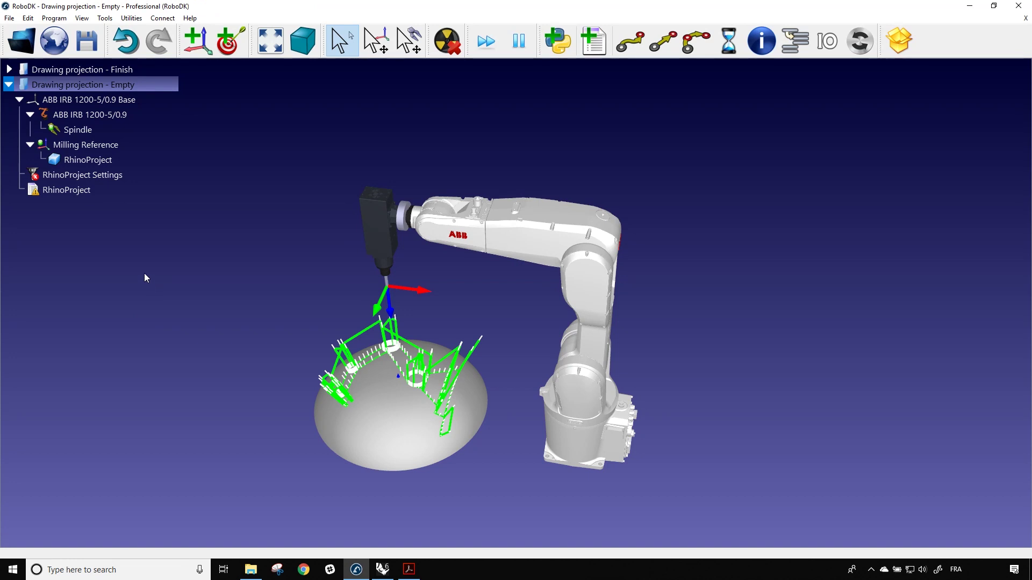
pyautogui.doubleClick(117, 175)
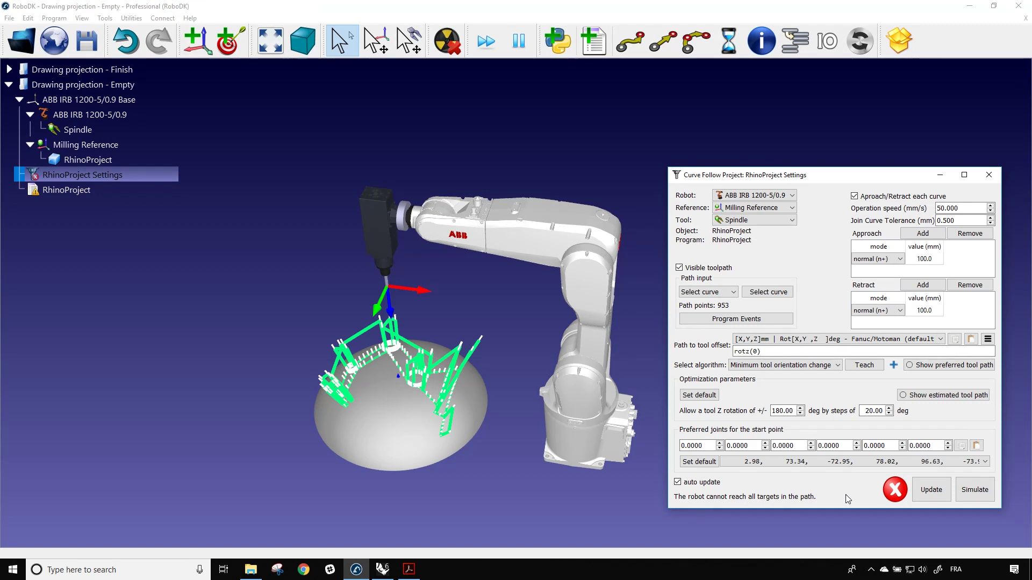
pyautogui.click(929, 398)
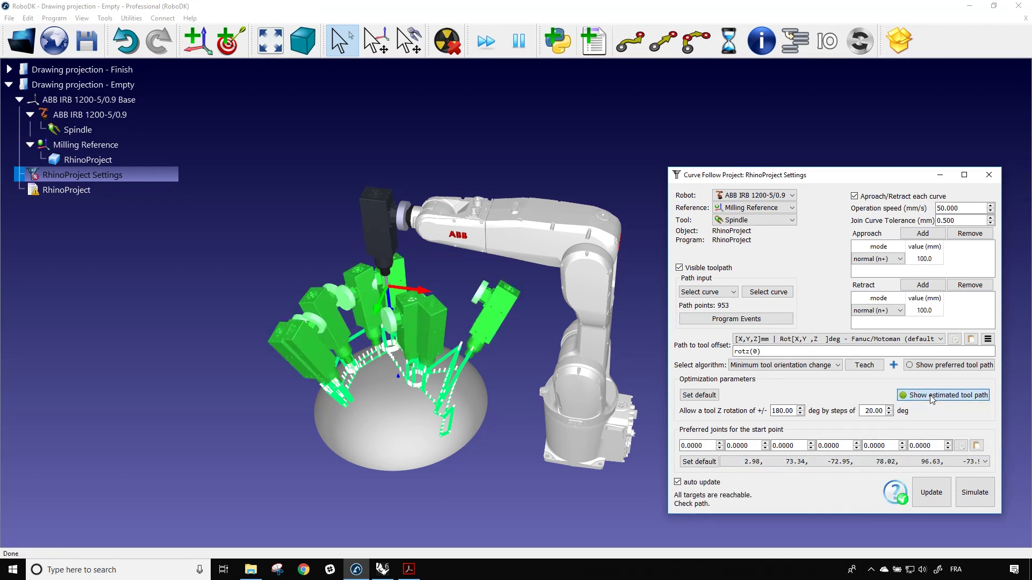
pyautogui.moveTo(418, 478); pyautogui.dragTo(454, 442)
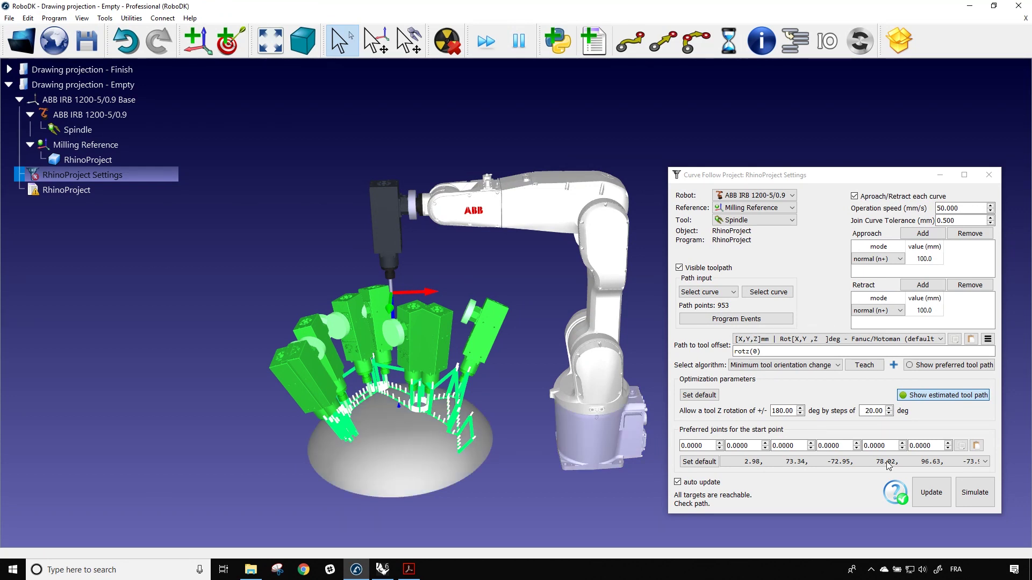
pyautogui.click(928, 496)
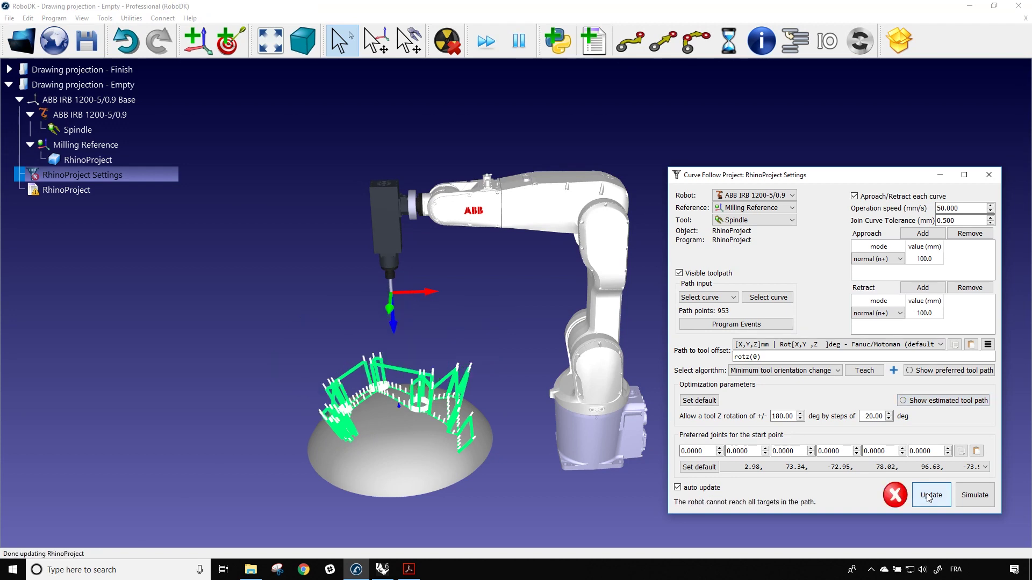
# - Simulate the RhinoProject program from its curve follow settings and dismiss the movement message
pyautogui.click(972, 495)
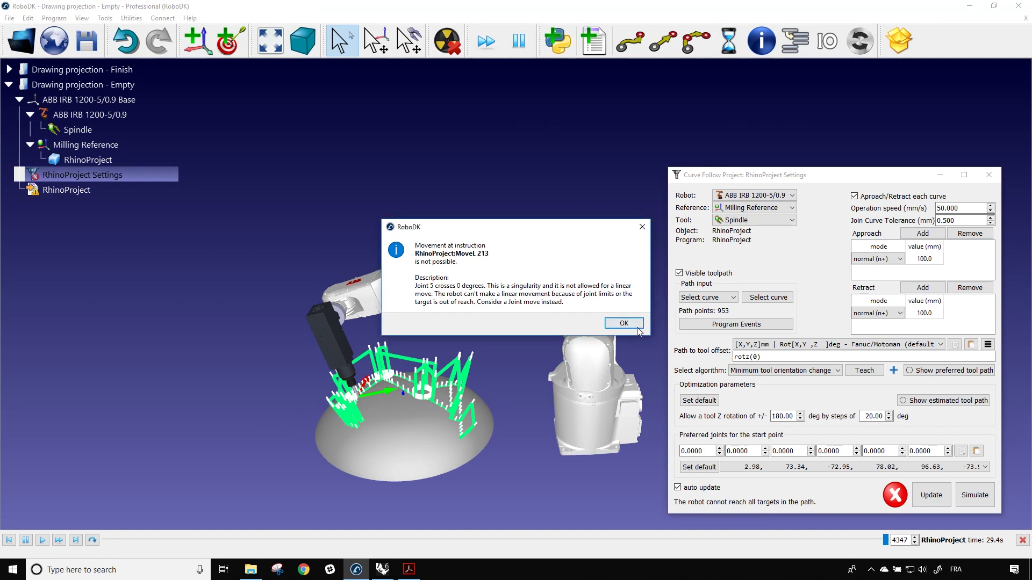
pyautogui.press('Return')
pyautogui.moveTo(376, 396); pyautogui.dragTo(609, 403)
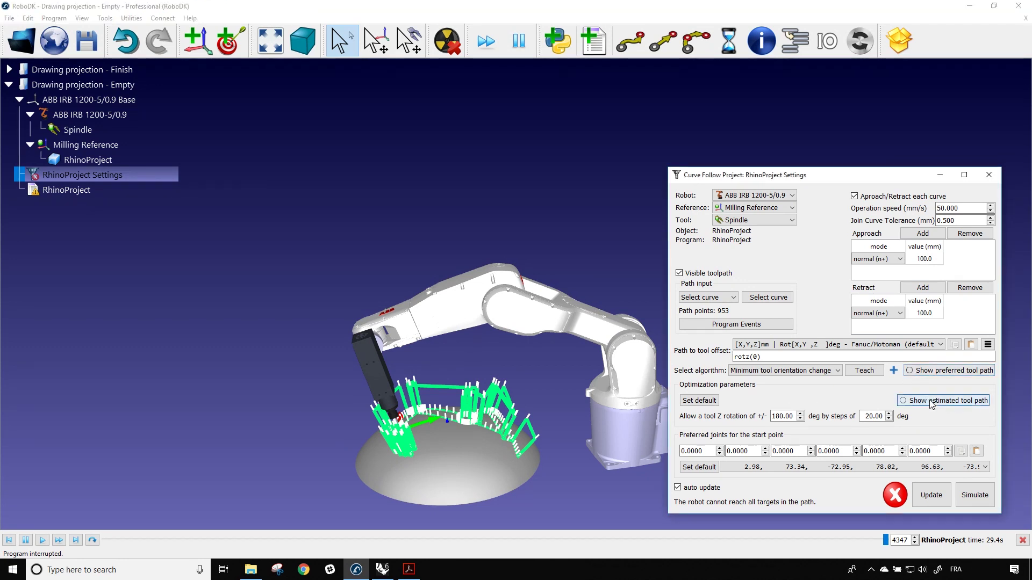
# - Show the estimated tool path and examine the spindle orientations along the drawing from the side and from above
pyautogui.click(909, 401)
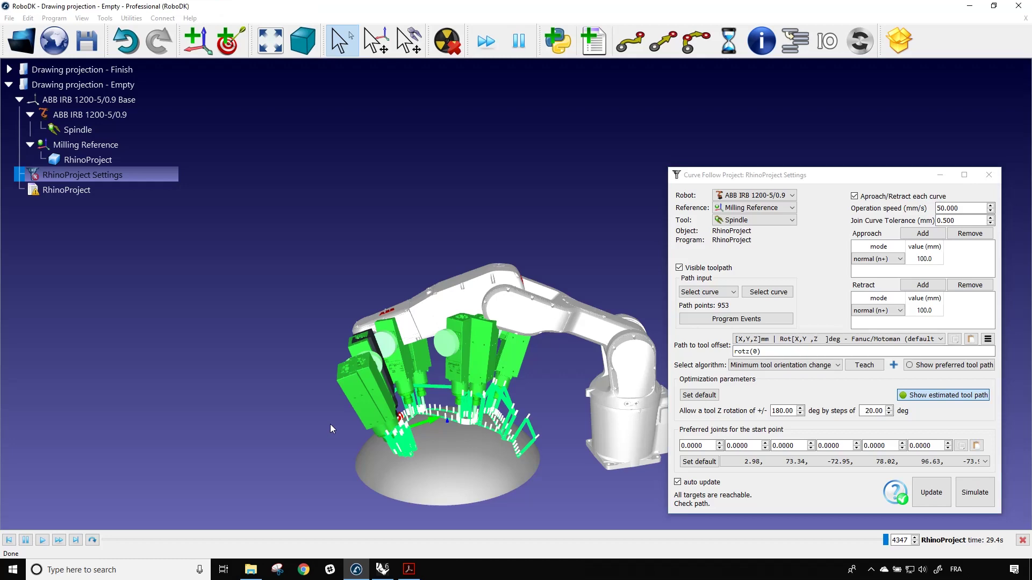
pyautogui.moveTo(330, 424); pyautogui.dragTo(546, 493)
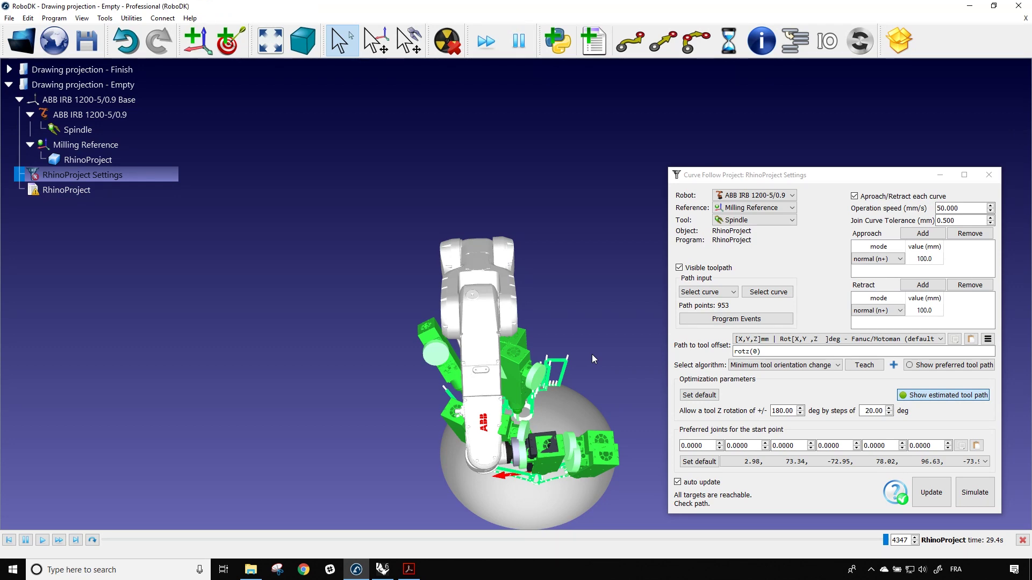
pyautogui.moveTo(585, 342); pyautogui.dragTo(306, 238)
pyautogui.moveTo(382, 233); pyautogui.dragTo(412, 243)
pyautogui.moveTo(412, 320)
pyautogui.mouseDown()
pyautogui.moveTo(364, 312)
pyautogui.moveTo(336, 280)
pyautogui.moveTo(402, 319)
pyautogui.mouseUp()
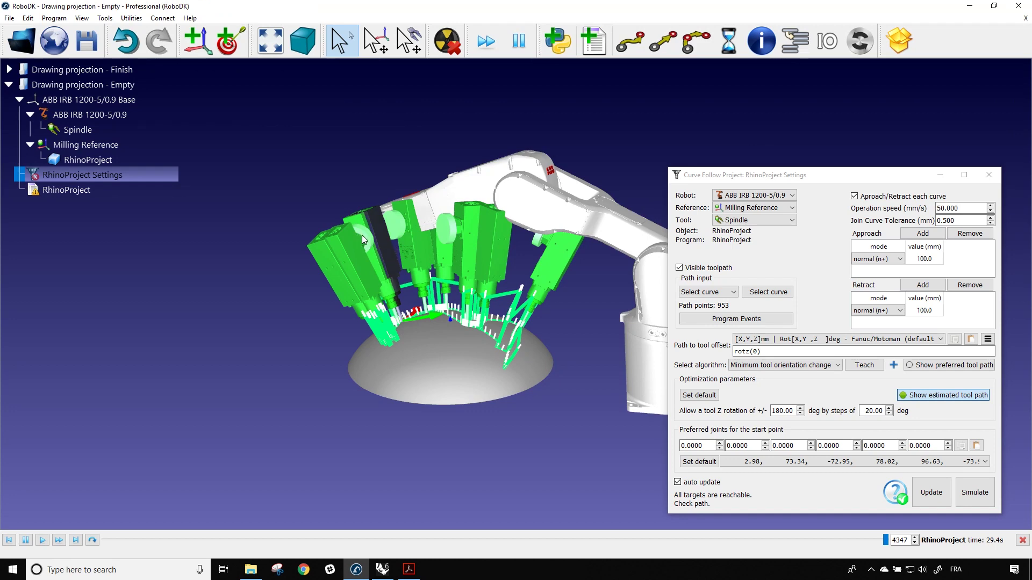
pyautogui.moveTo(292, 354); pyautogui.dragTo(333, 395, button='right')
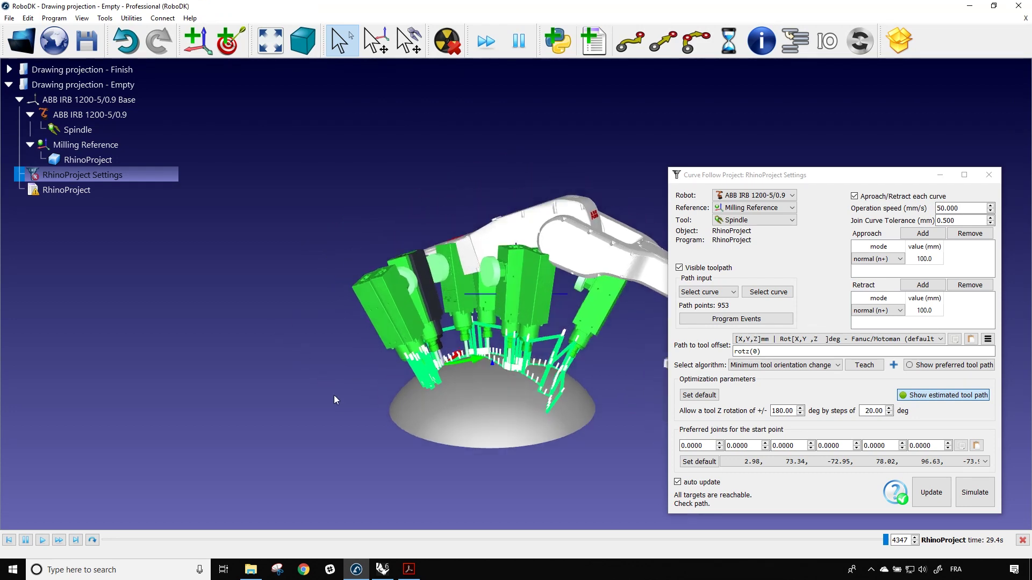
pyautogui.moveTo(334, 397); pyautogui.dragTo(589, 484)
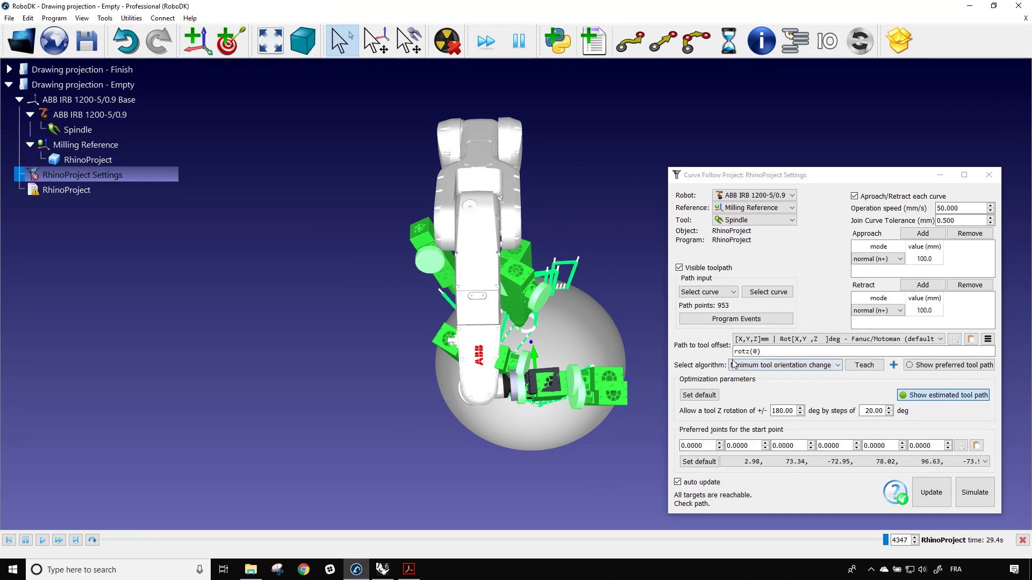
# - Try Z rotations of 25, 45 and 55 degrees in the path to tool offset, ending with rotz(55)
pyautogui.moveTo(689, 359)
pyautogui.click(757, 350)
pyautogui.click(758, 351)
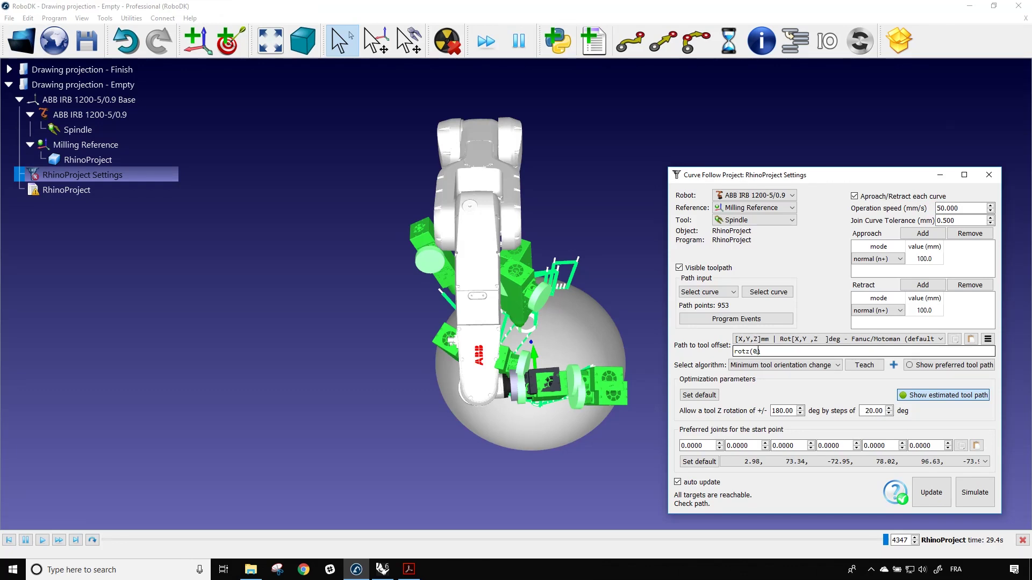
pyautogui.press('BackSpace')
pyautogui.write('25')
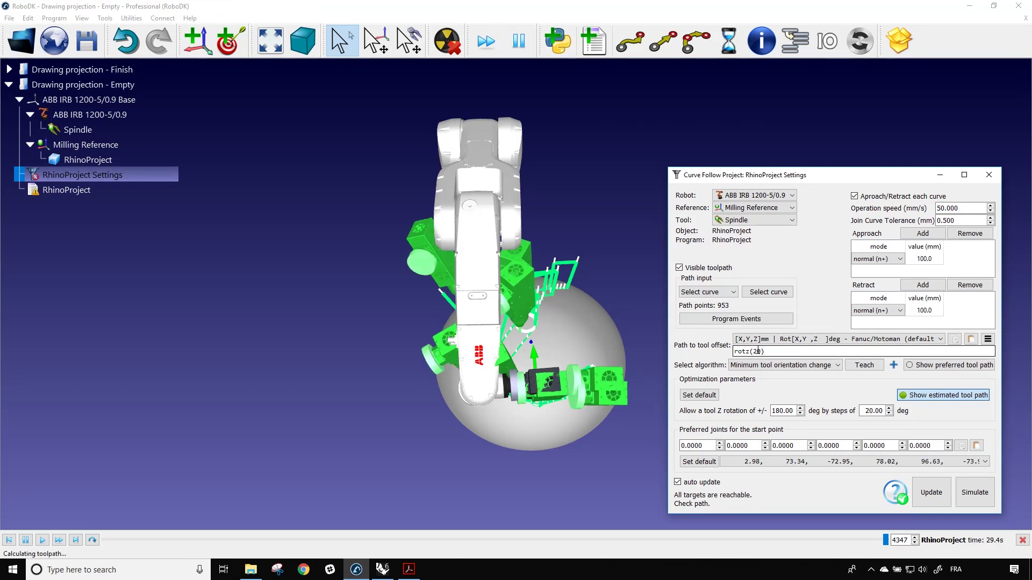
pyautogui.press('BackSpace')
pyautogui.press('BackSpace')
pyautogui.write('45')
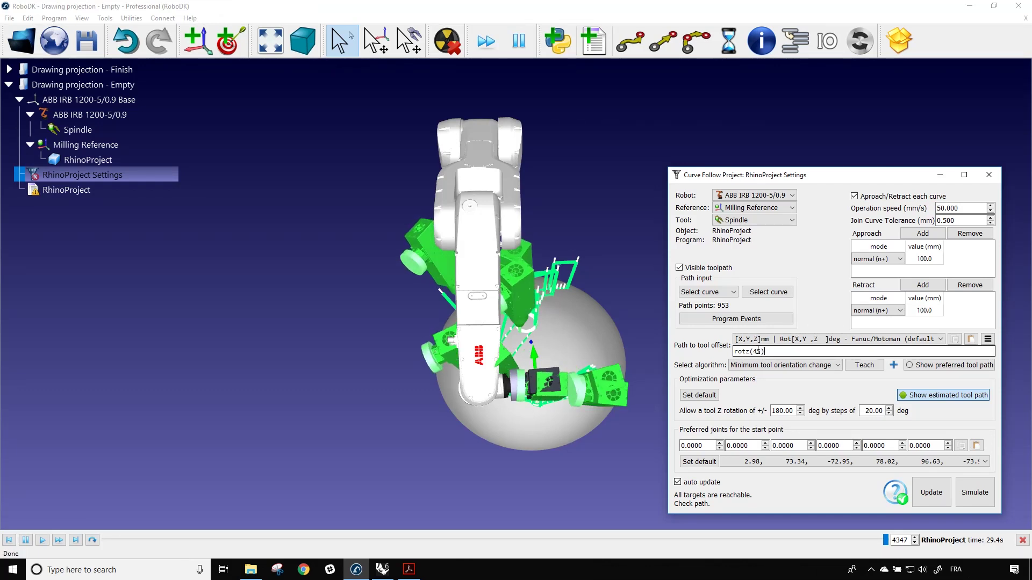
pyautogui.press('BackSpace')
pyautogui.press('BackSpace')
pyautogui.write('55')
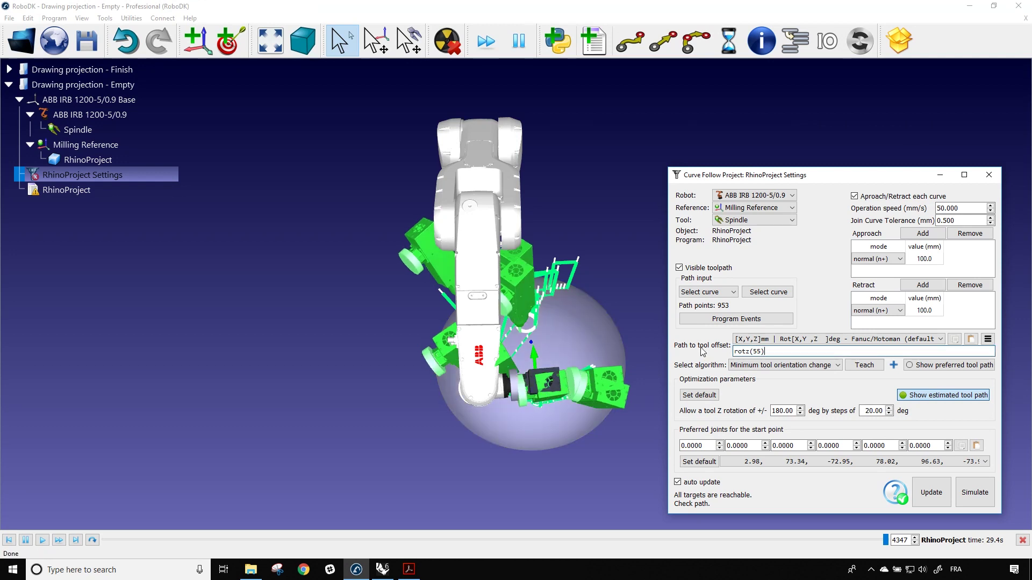
# - Try larger Z rotations in the path to tool offset, including rotz(160) and rotz(175)
pyautogui.click(772, 350)
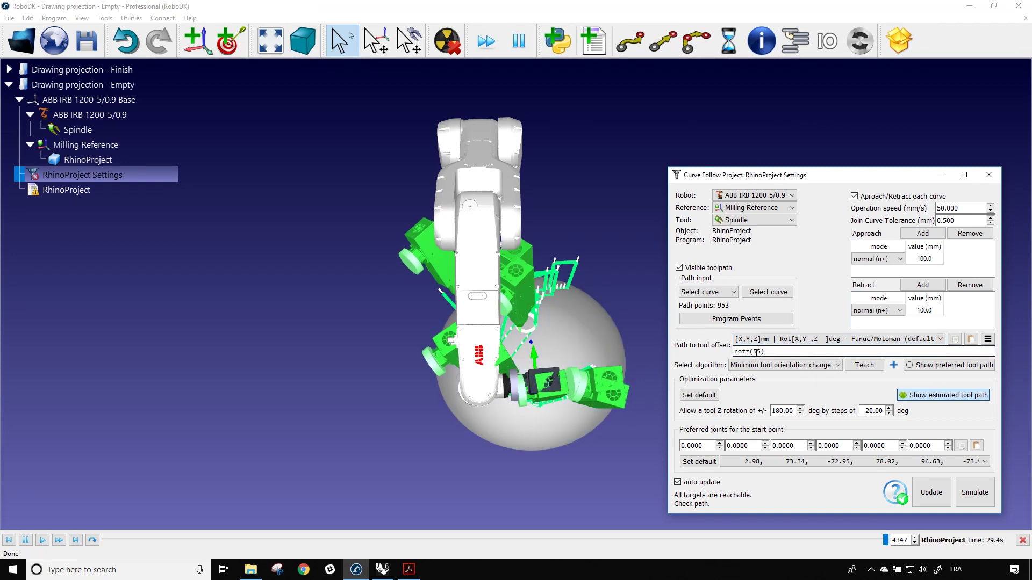
pyautogui.press('BackSpace')
pyautogui.press('BackSpace')
pyautogui.write('70')
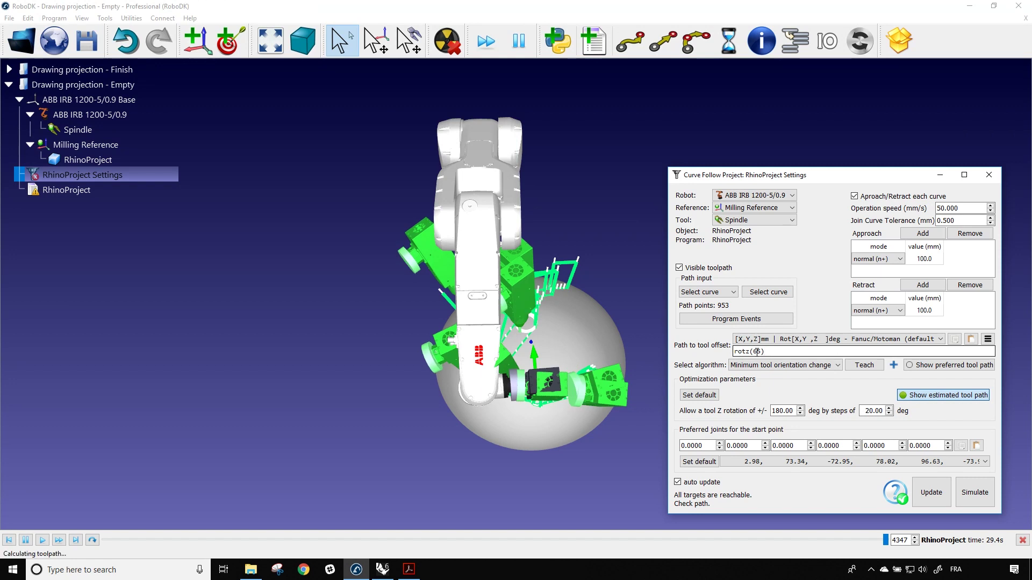
pyautogui.press('BackSpace')
pyautogui.press('BackSpace')
pyautogui.write('105')
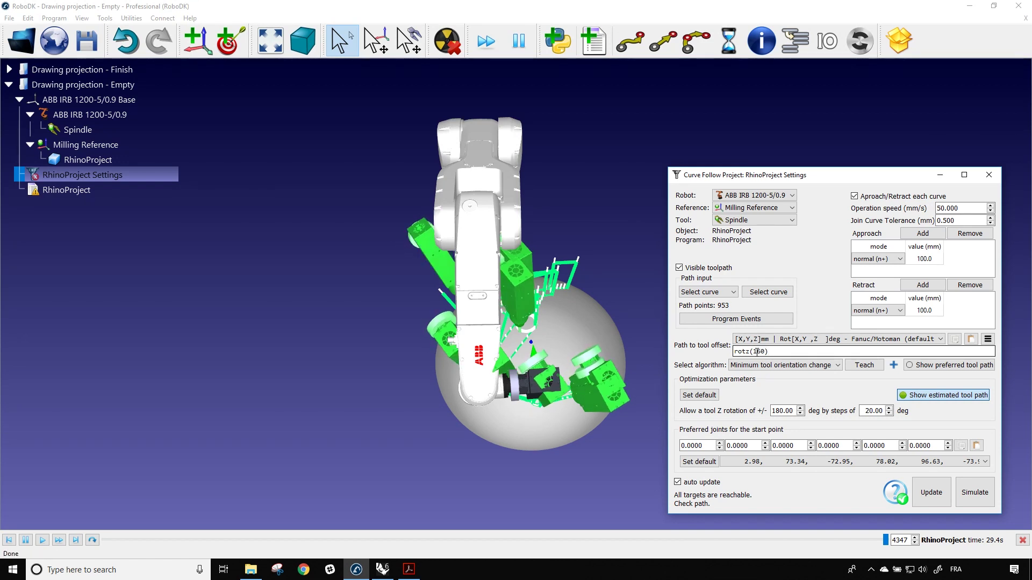
pyautogui.press('Left')
pyautogui.press('Left')
pyautogui.press('BackSpace')
pyautogui.write('7')
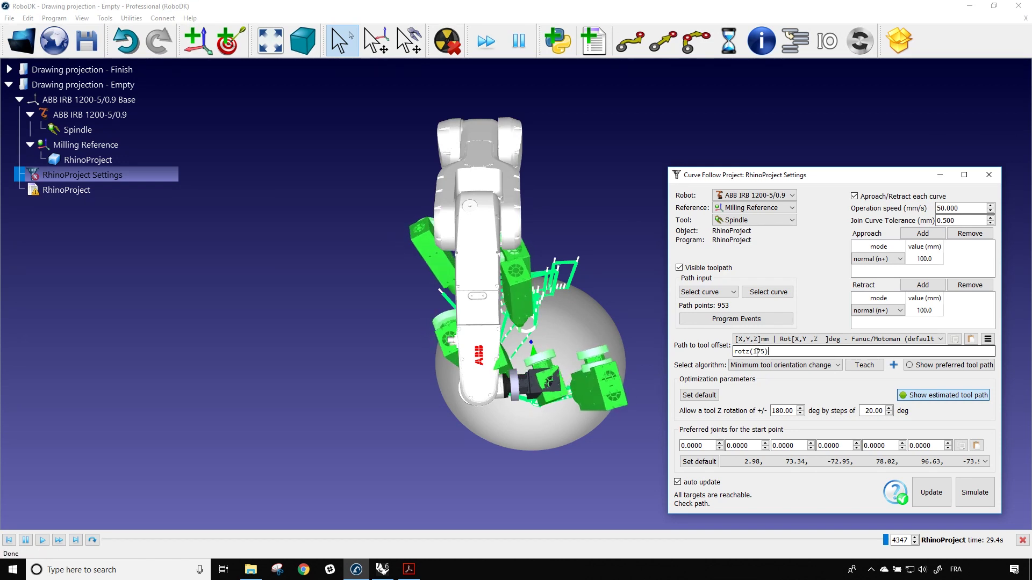
# - Set the path to tool offset to rotz(180), check the previewed tool orientations and update the robot program
pyautogui.press('BackSpace')
pyautogui.press('Delete')
pyautogui.write('80')
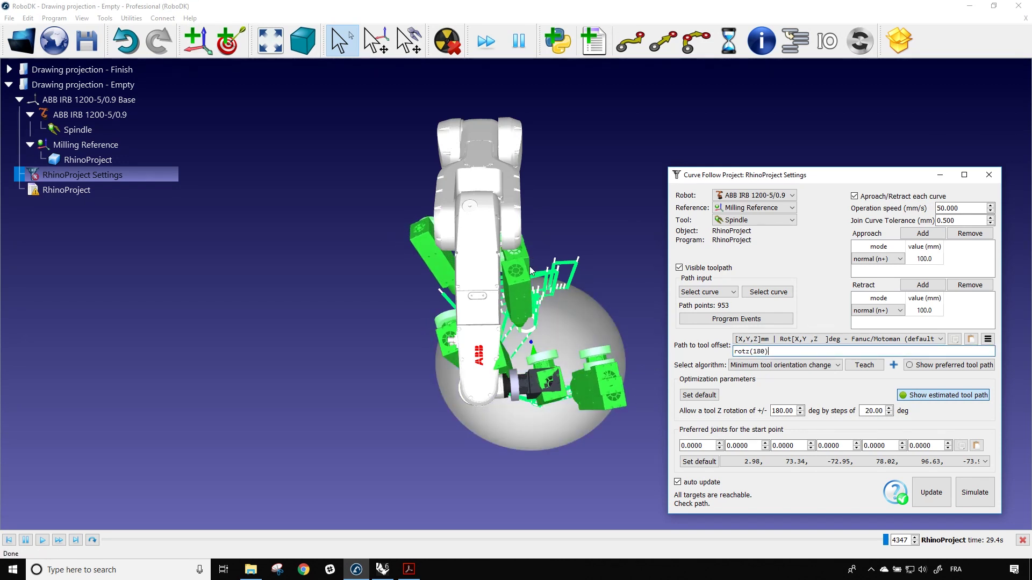
pyautogui.moveTo(530, 266)
pyautogui.mouseDown()
pyautogui.moveTo(446, 244)
pyautogui.moveTo(437, 222)
pyautogui.mouseUp()
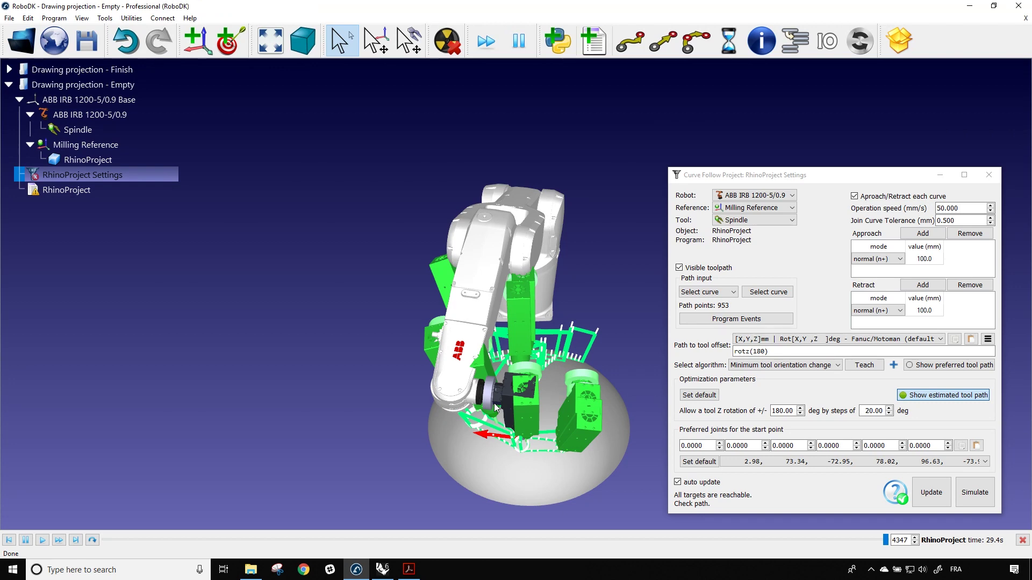
pyautogui.moveTo(494, 403); pyautogui.dragTo(552, 441)
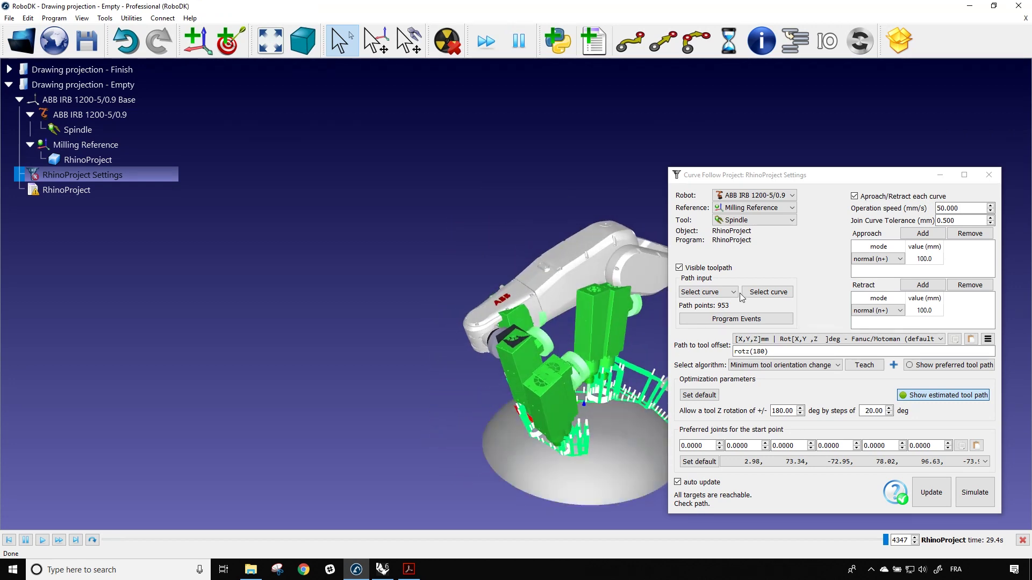
pyautogui.moveTo(443, 276); pyautogui.dragTo(313, 239)
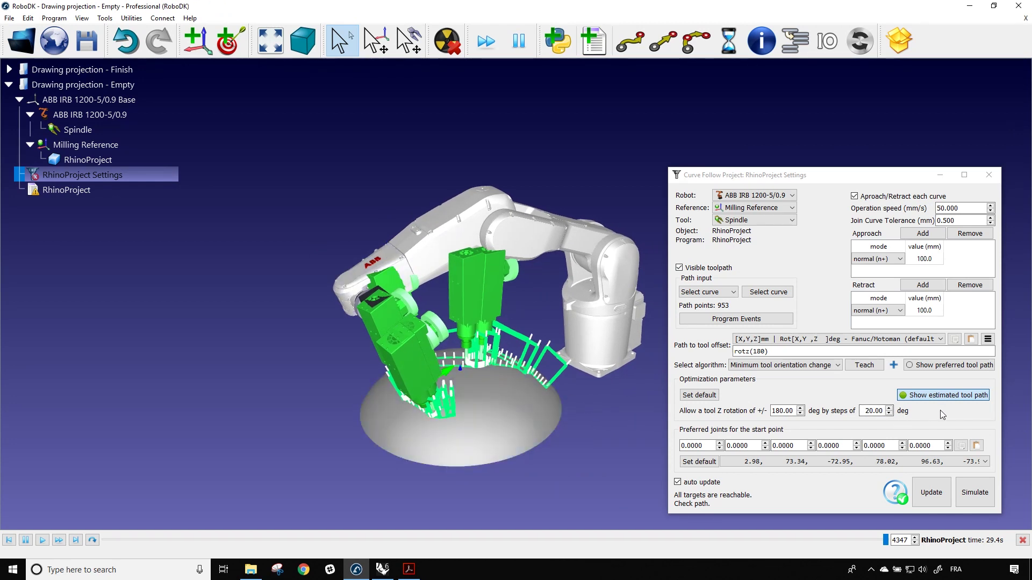
pyautogui.click(934, 503)
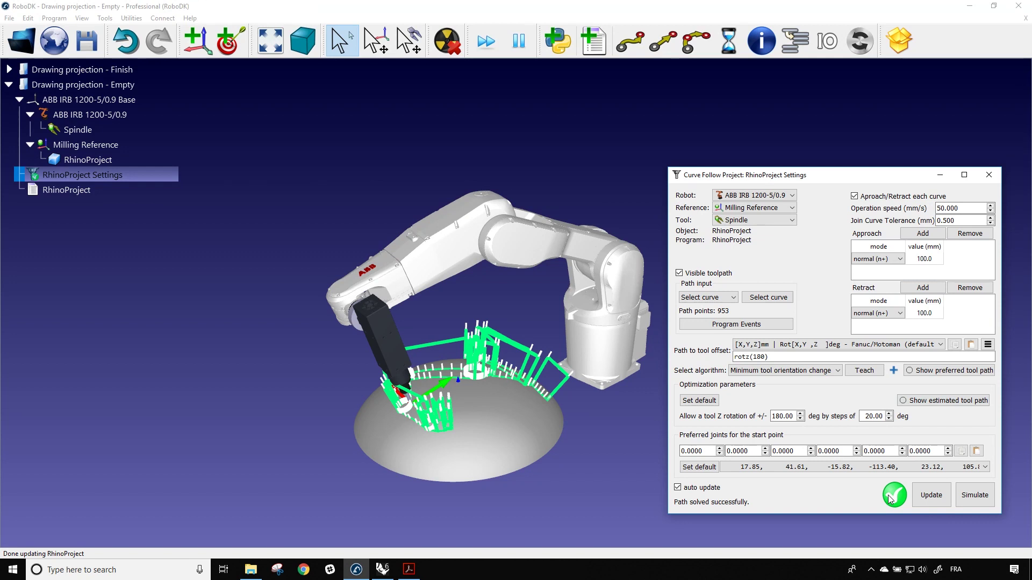
# - Simulate the updated program, scrub the simulation forward to the far side of the dome and inspect the robot's pose
pyautogui.click(974, 495)
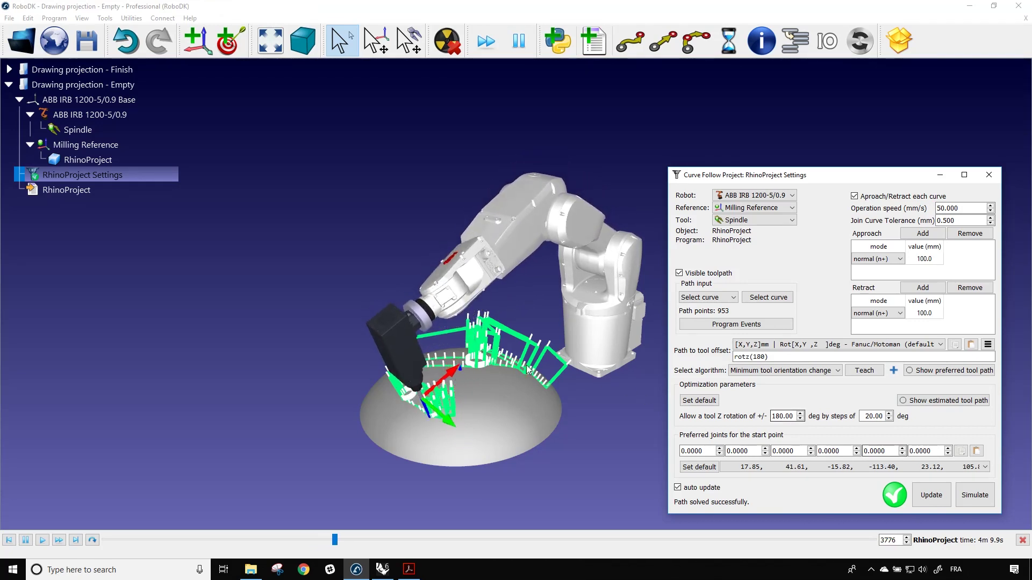
pyautogui.click(256, 286)
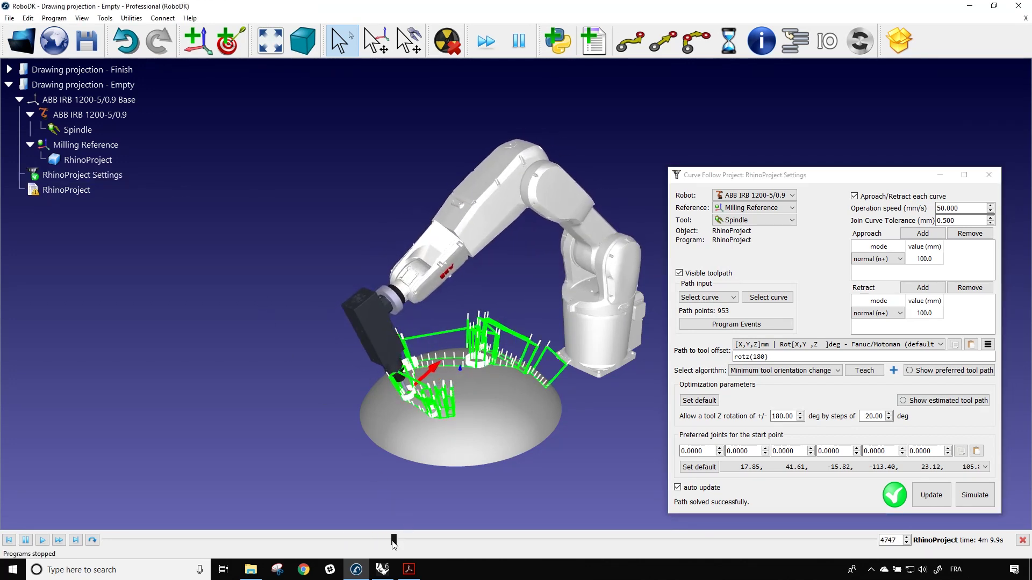
pyautogui.moveTo(391, 541); pyautogui.dragTo(833, 555)
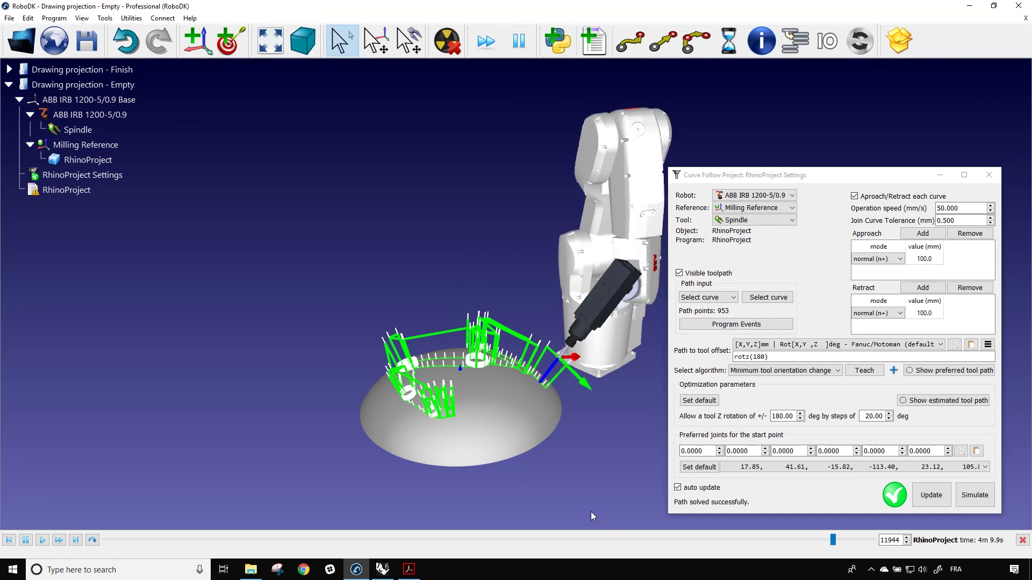
pyautogui.moveTo(465, 393); pyautogui.dragTo(299, 472)
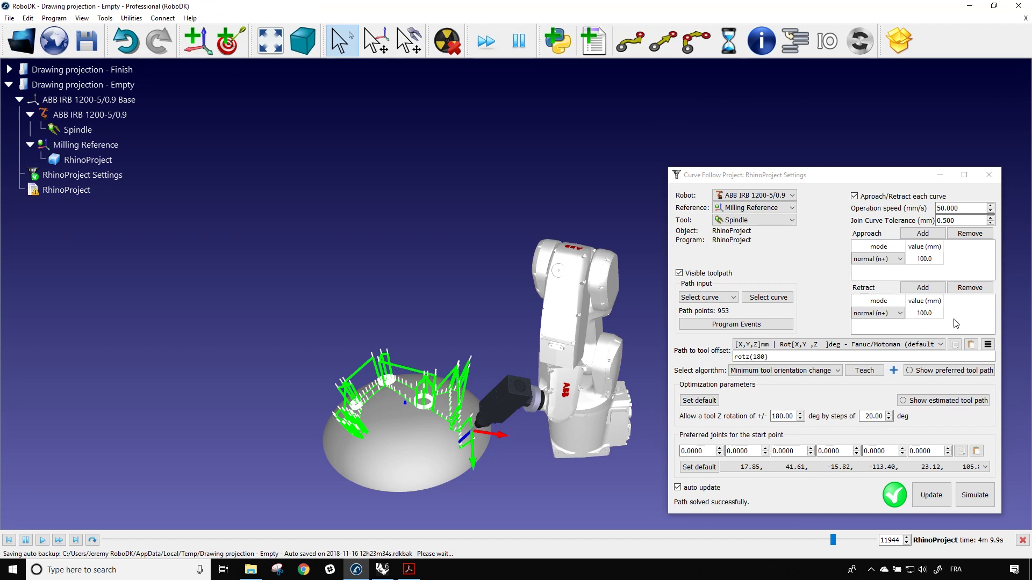
pyautogui.moveTo(494, 298); pyautogui.dragTo(483, 249)
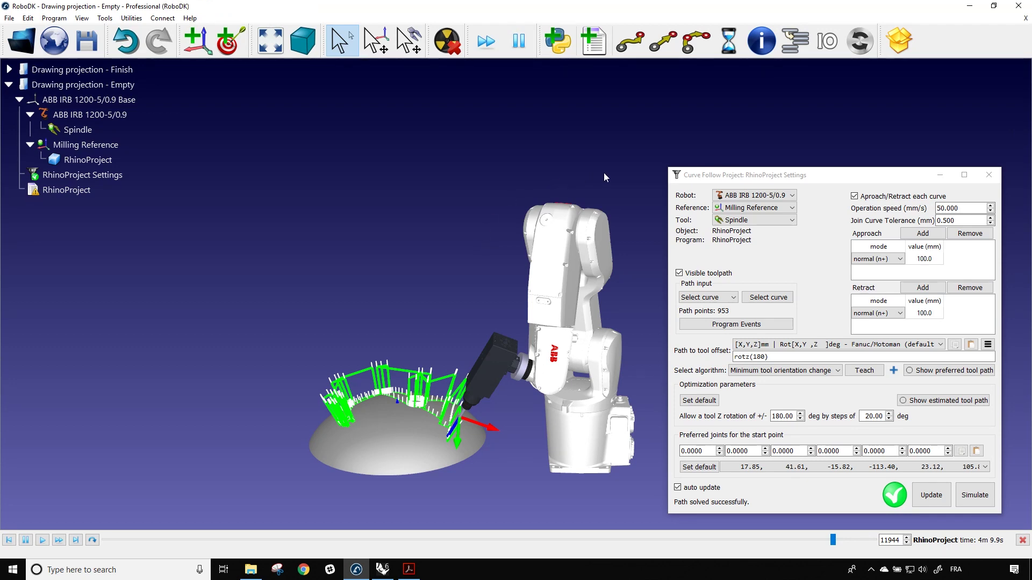
# - Set the program events to call SpindleOn at path start and SpindleOff at path finish, update the program and close its settings
pyautogui.click(710, 326)
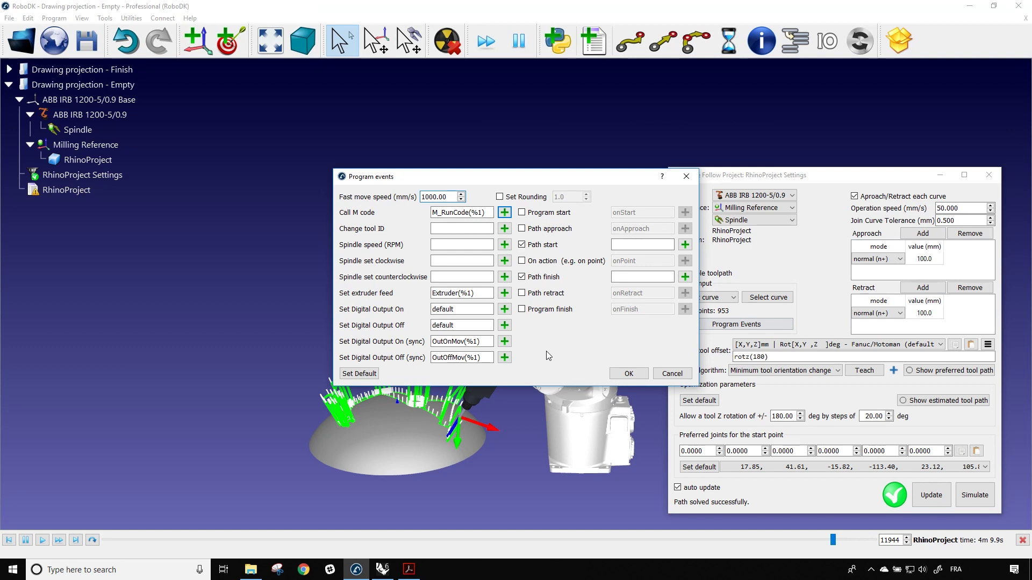
pyautogui.click(626, 244)
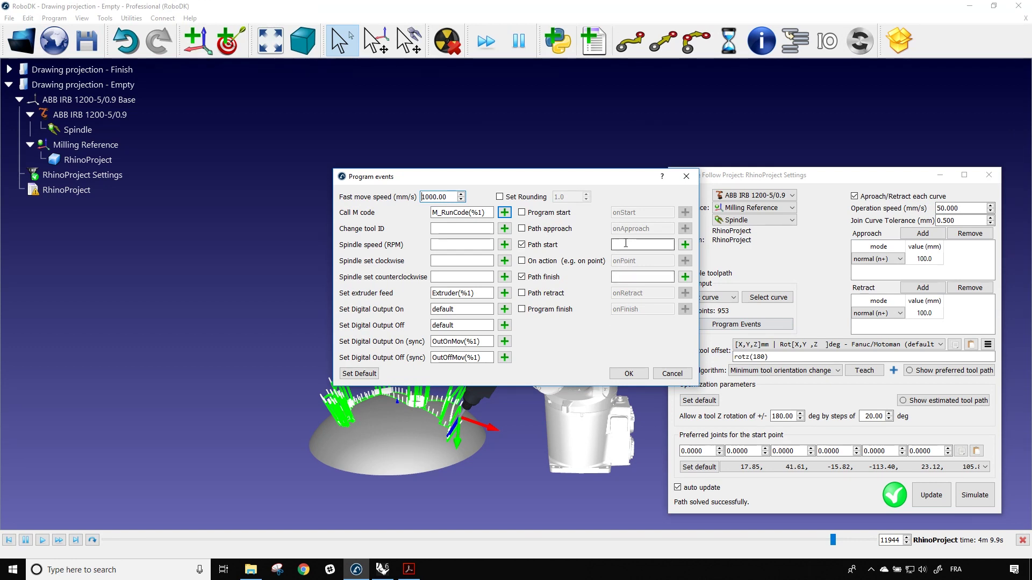
pyautogui.write('SpindleOn')
pyautogui.click(623, 274)
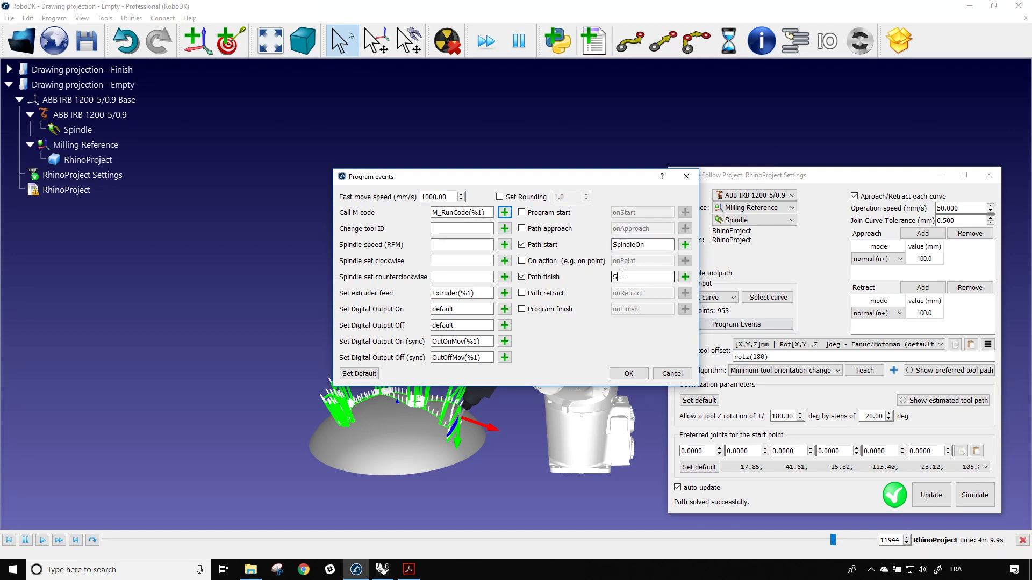
pyautogui.write('SpindleOff')
pyautogui.click(629, 374)
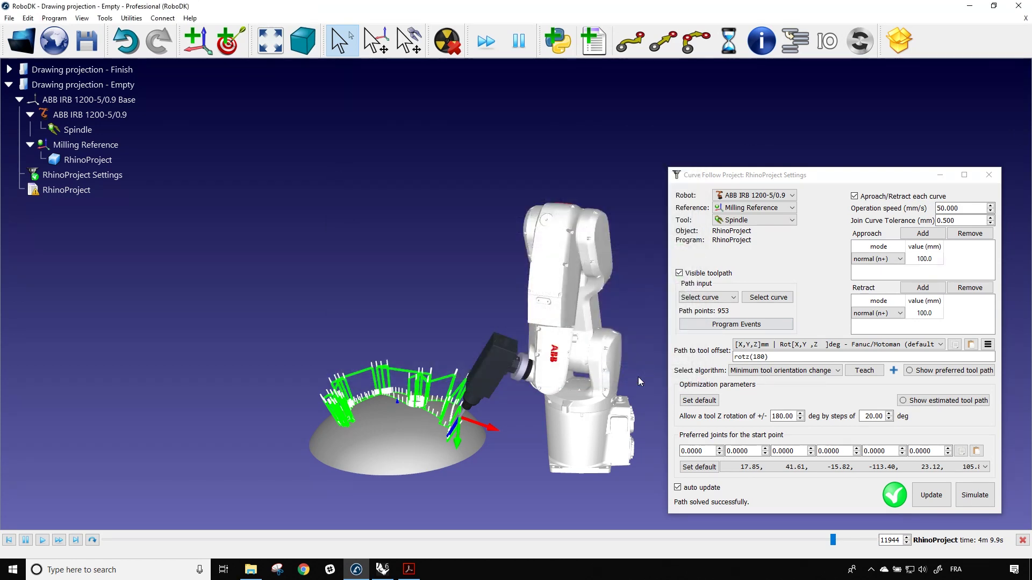
pyautogui.click(941, 493)
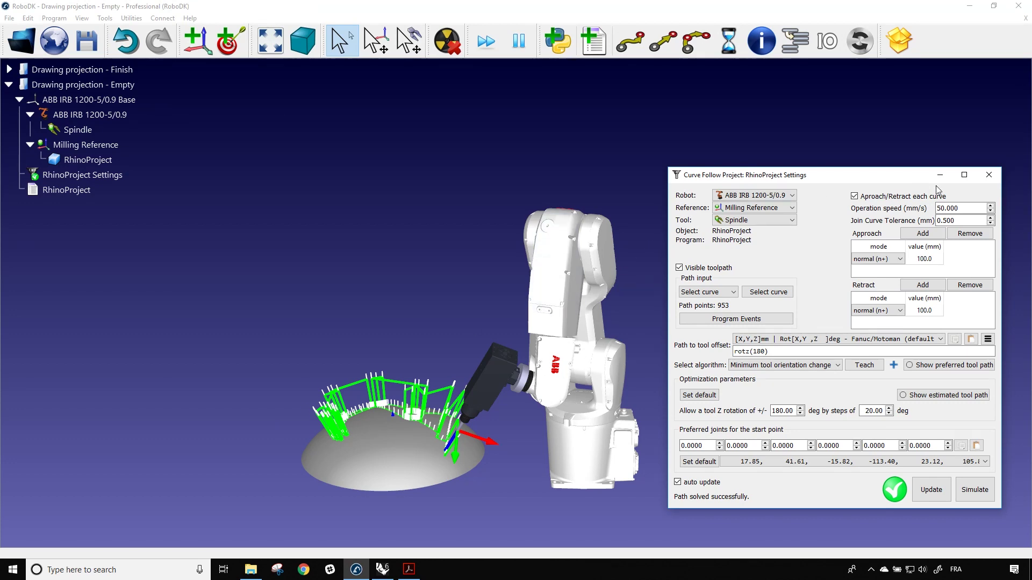
pyautogui.click(989, 175)
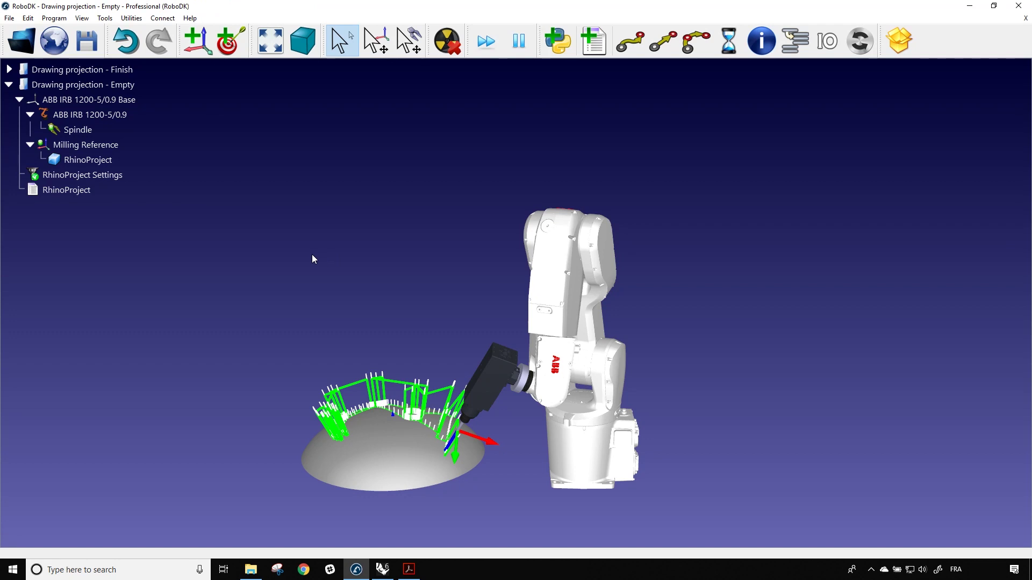
# - Select ABB_RAPID_IRC5 as the post processor for the ABB IRB 1200-5/0.9 robot
pyautogui.rightClick(135, 118)
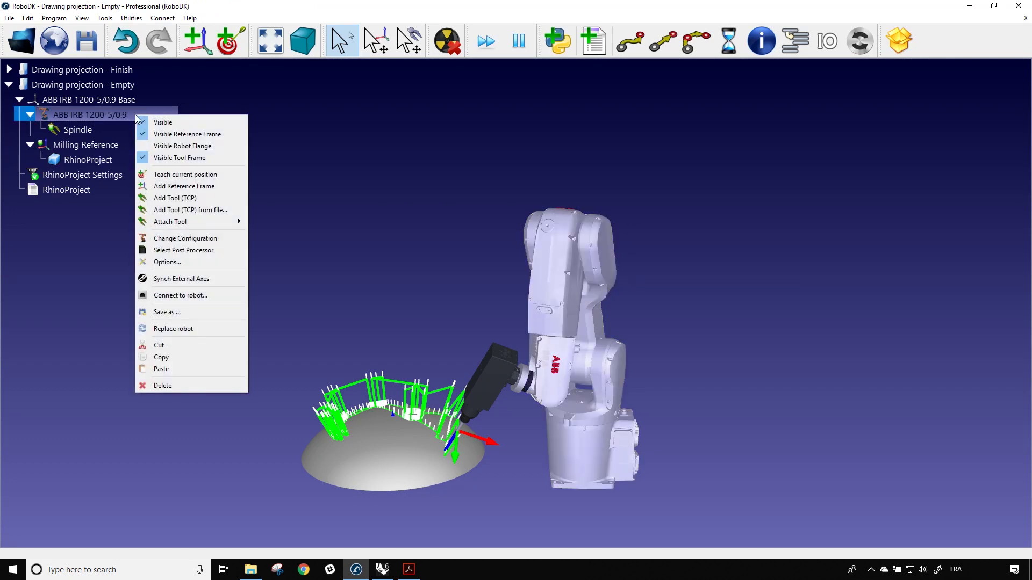
pyautogui.click(191, 250)
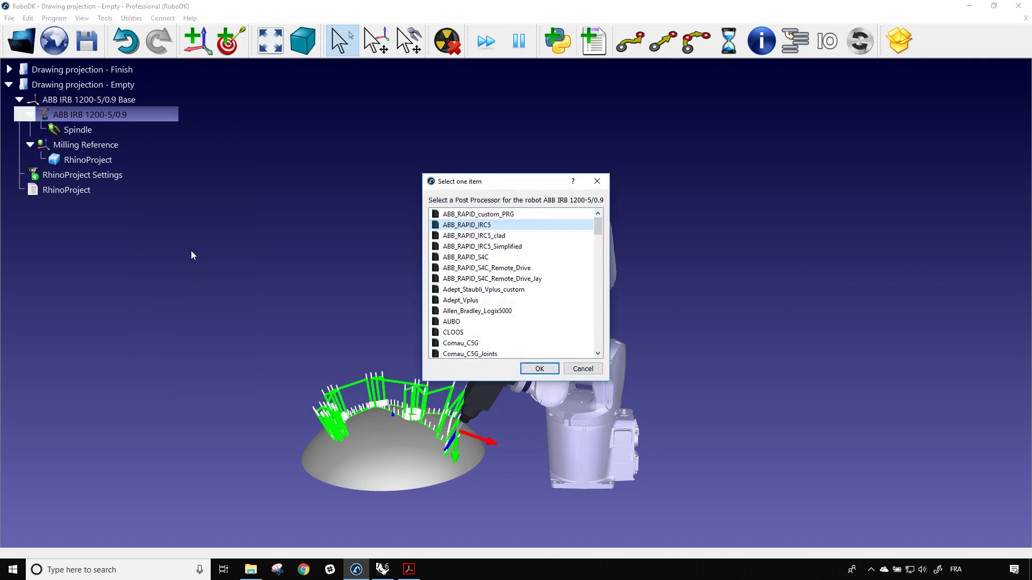
pyautogui.doubleClick(489, 225)
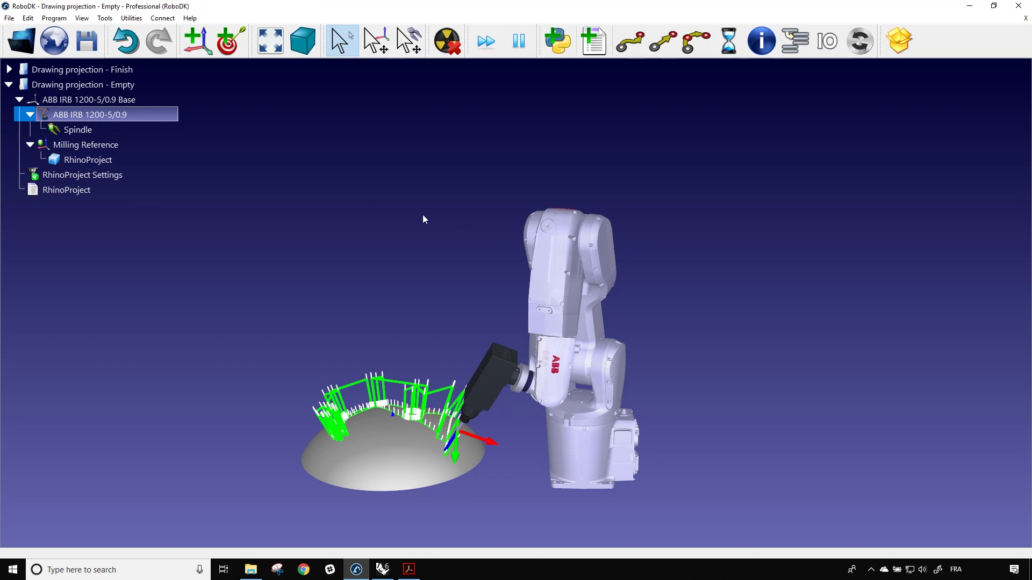
# - Generate the robot program from the RhinoProject program and check the first SpindleOn and SpindleOff calls in the generated code
pyautogui.rightClick(91, 190)
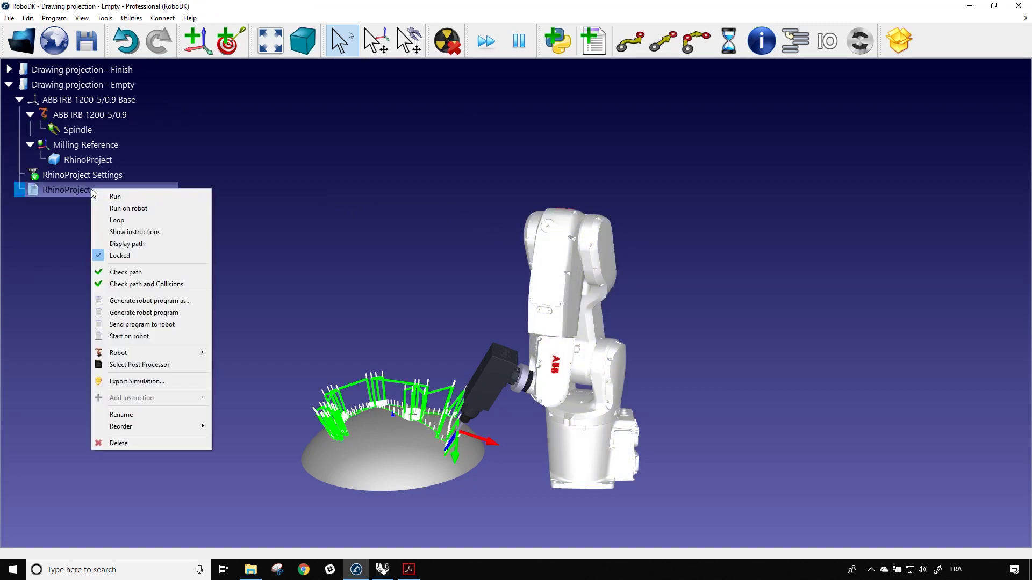
pyautogui.click(143, 314)
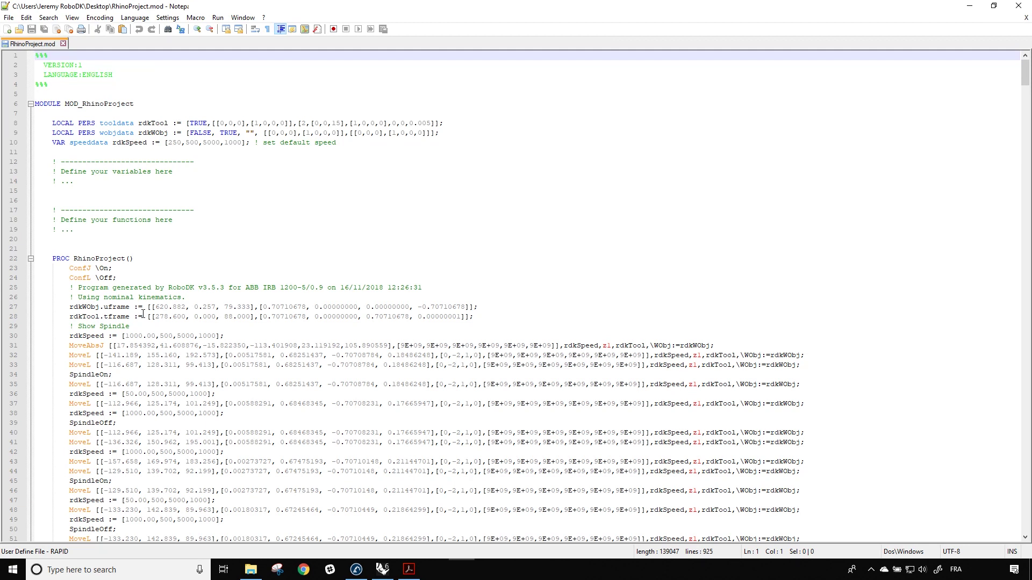
pyautogui.scroll(-1, 238, 272)
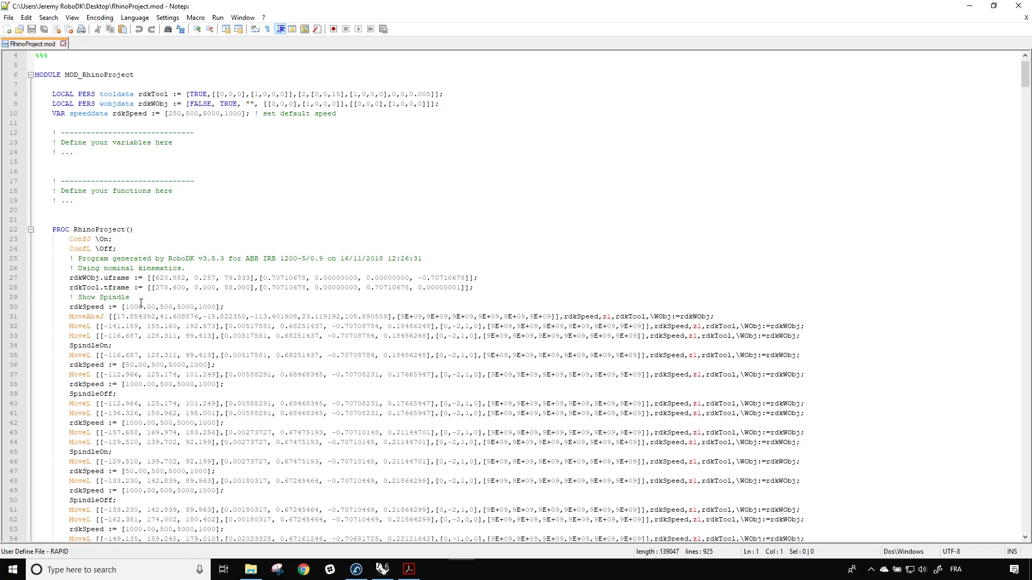
pyautogui.scroll(-3, 231, 231)
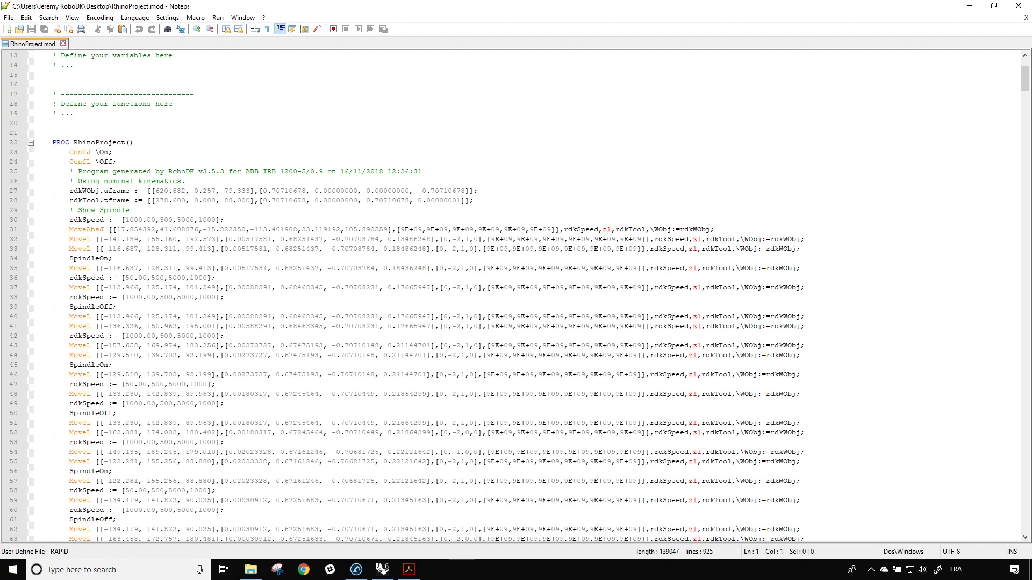
pyautogui.scroll(-1, 128, 425)
pyautogui.moveTo(114, 257); pyautogui.dragTo(66, 258)
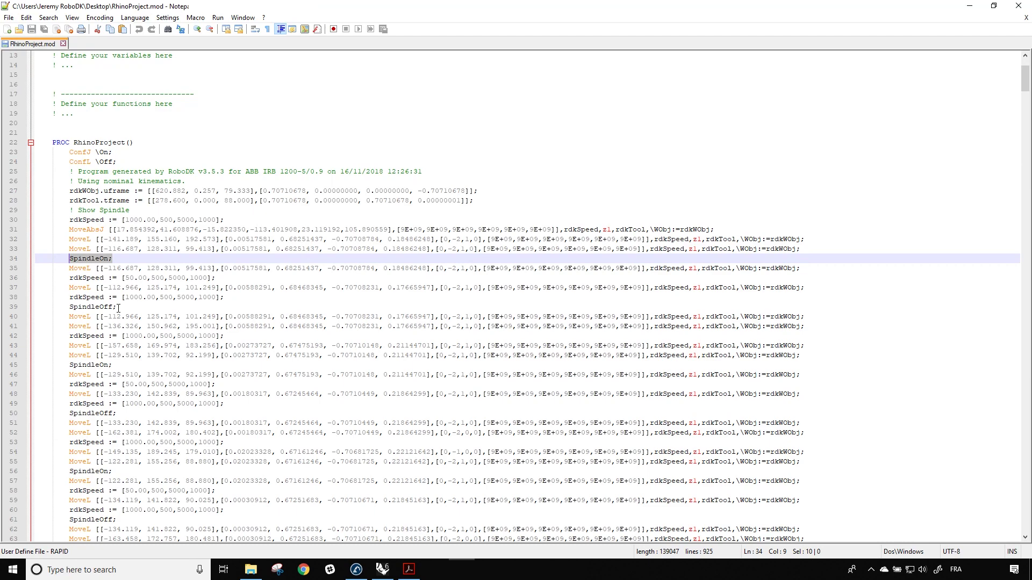
pyautogui.click(128, 305)
# - Review the remaining MoveL instructions and spindle calls in RhinoProject.mod, finishing back at the beginning of the file
pyautogui.scroll(-20, 161, 291)
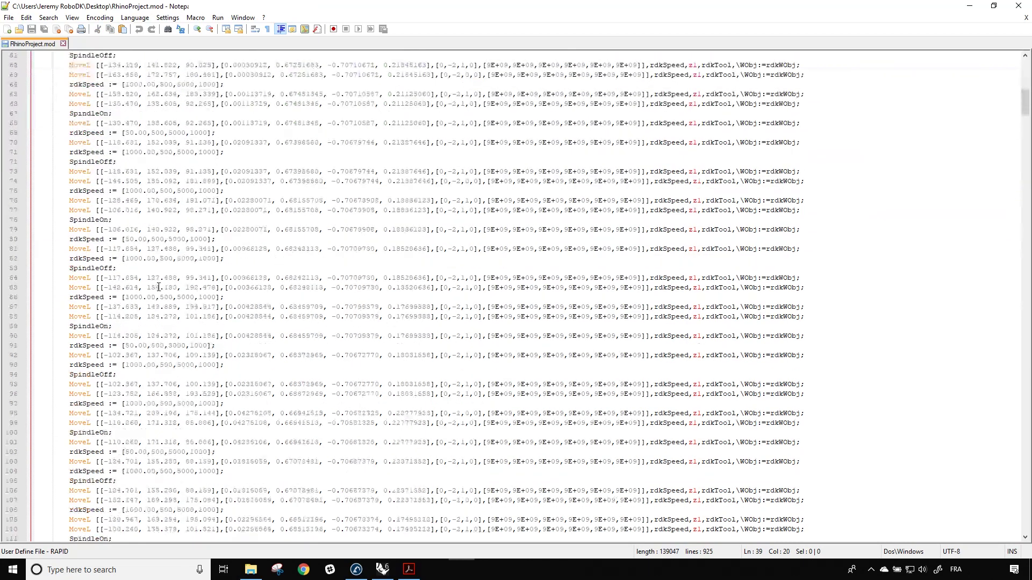
pyautogui.scroll(-20, 162, 285)
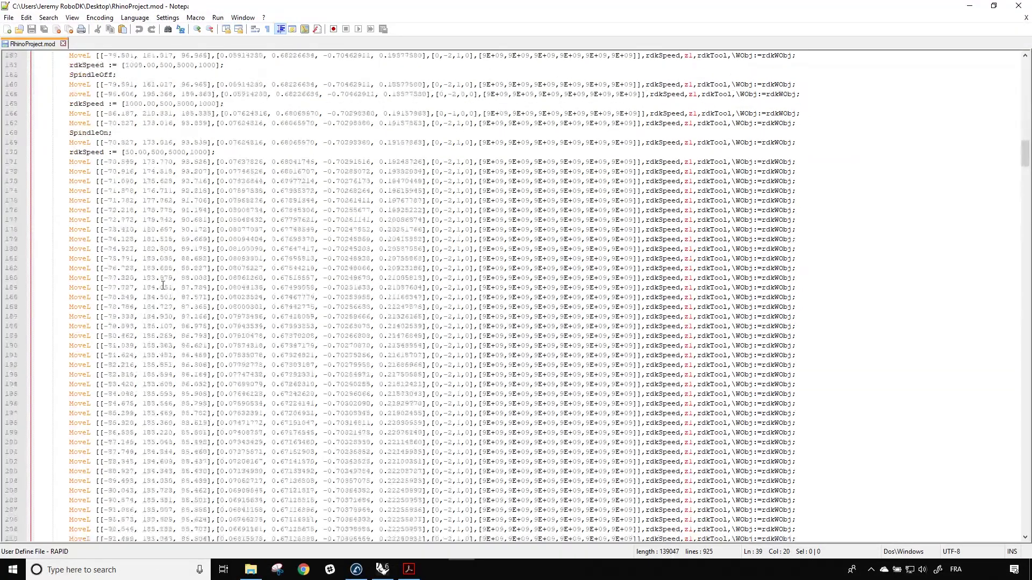
pyautogui.scroll(-20, 162, 286)
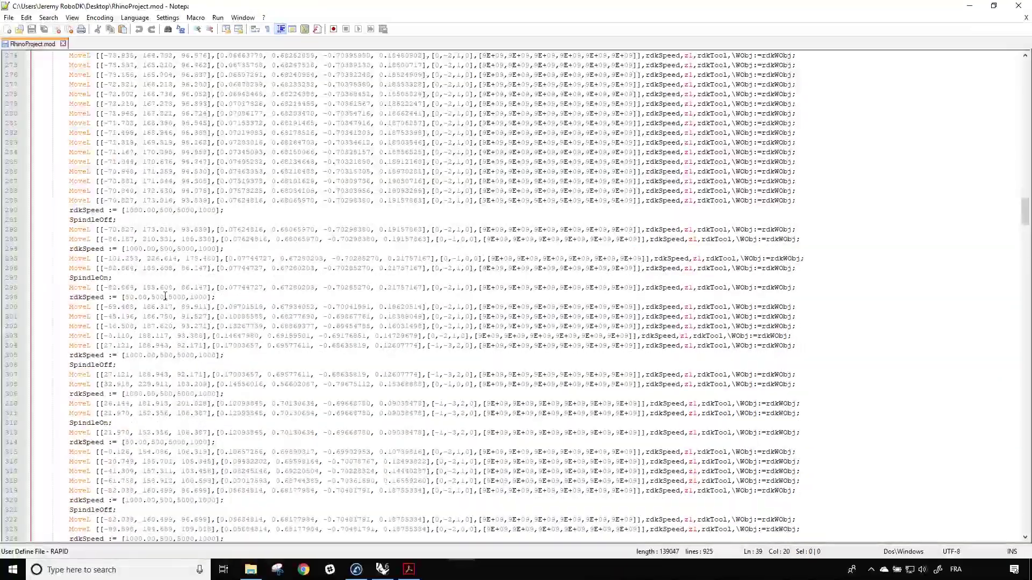
pyautogui.scroll(-20, 162, 296)
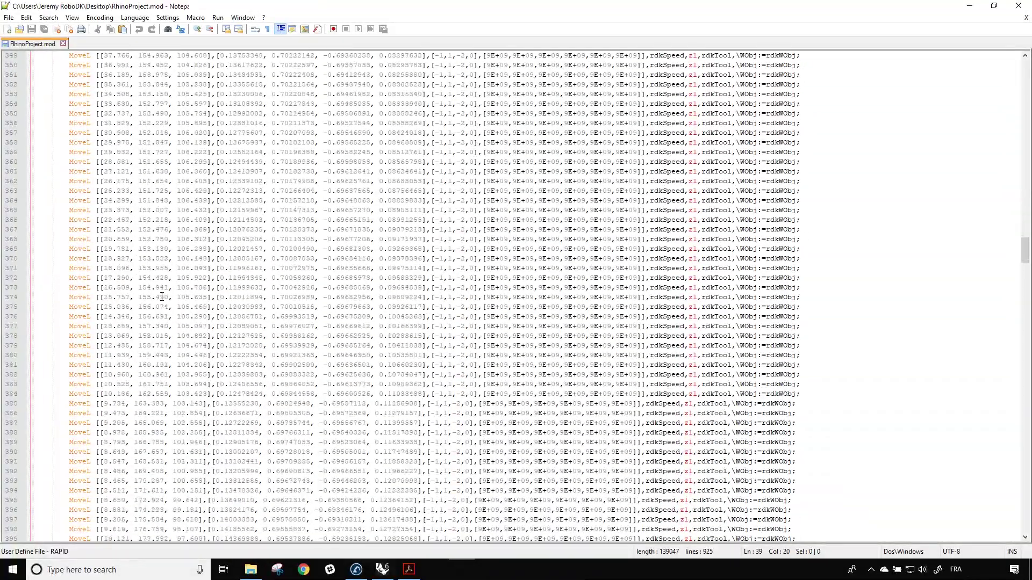
pyautogui.scroll(-20, 162, 297)
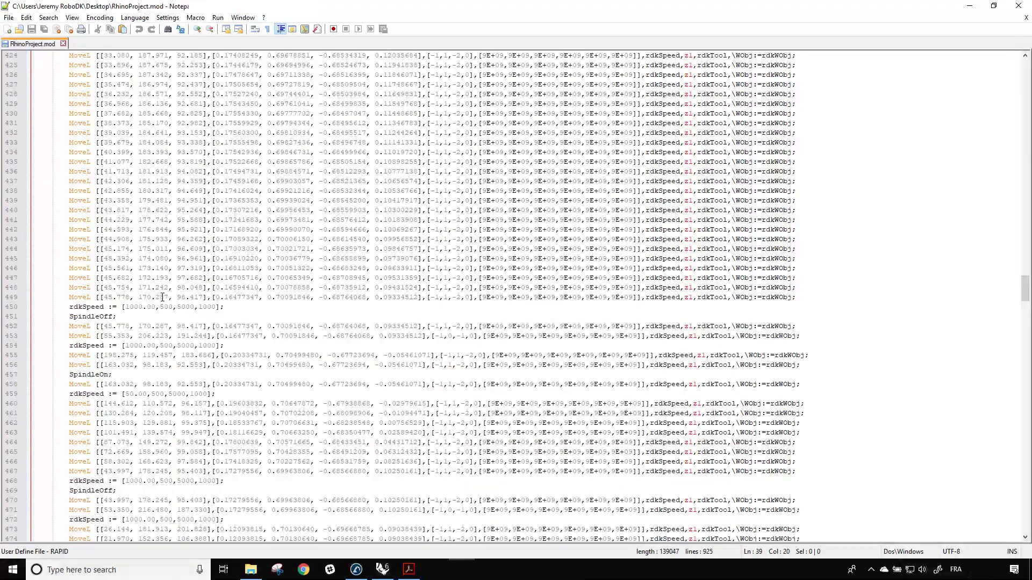
pyautogui.scroll(-20, 162, 297)
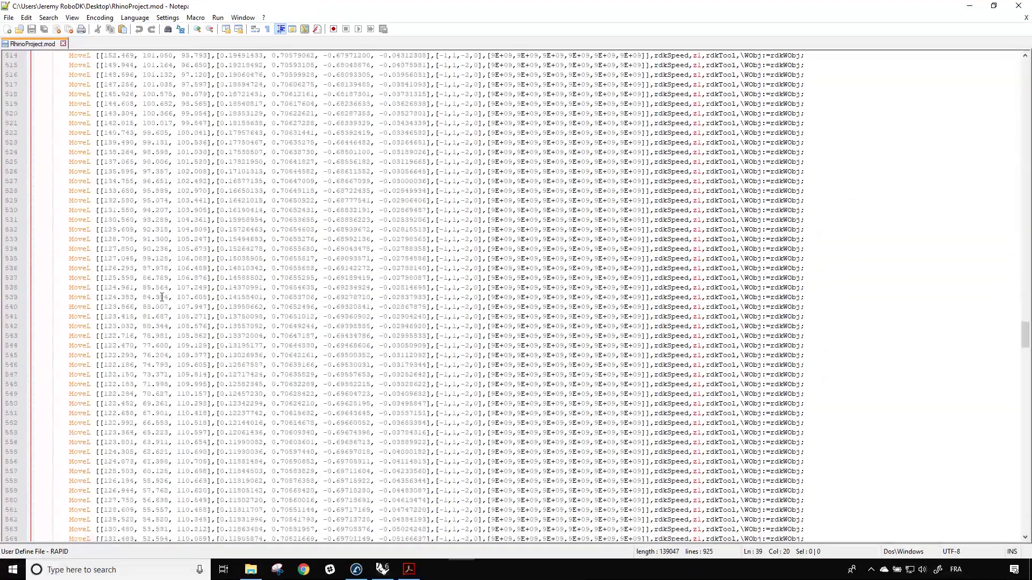
pyautogui.scroll(-20, 161, 297)
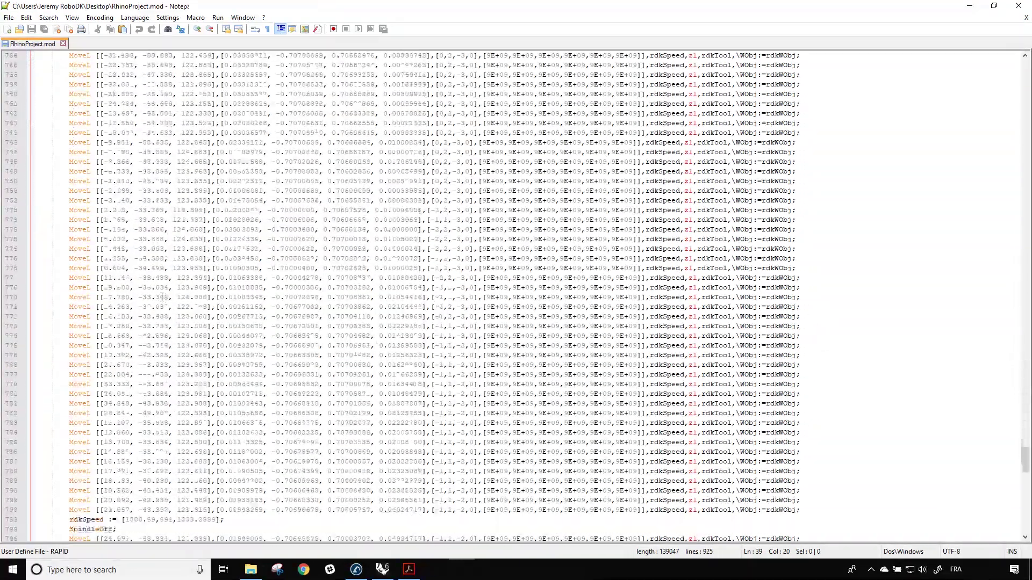
pyautogui.scroll(20, 161, 296)
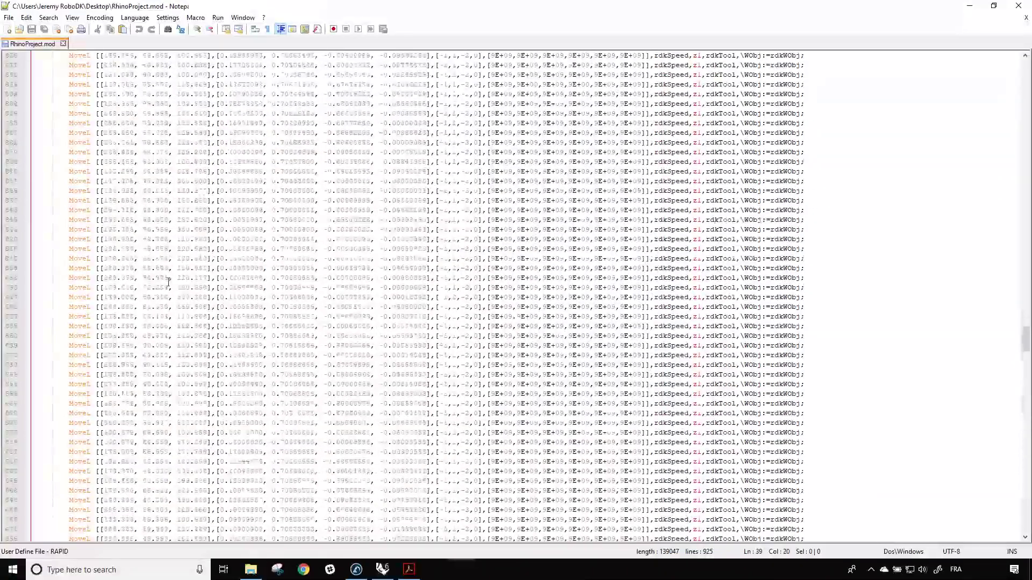
pyautogui.scroll(20, 164, 266)
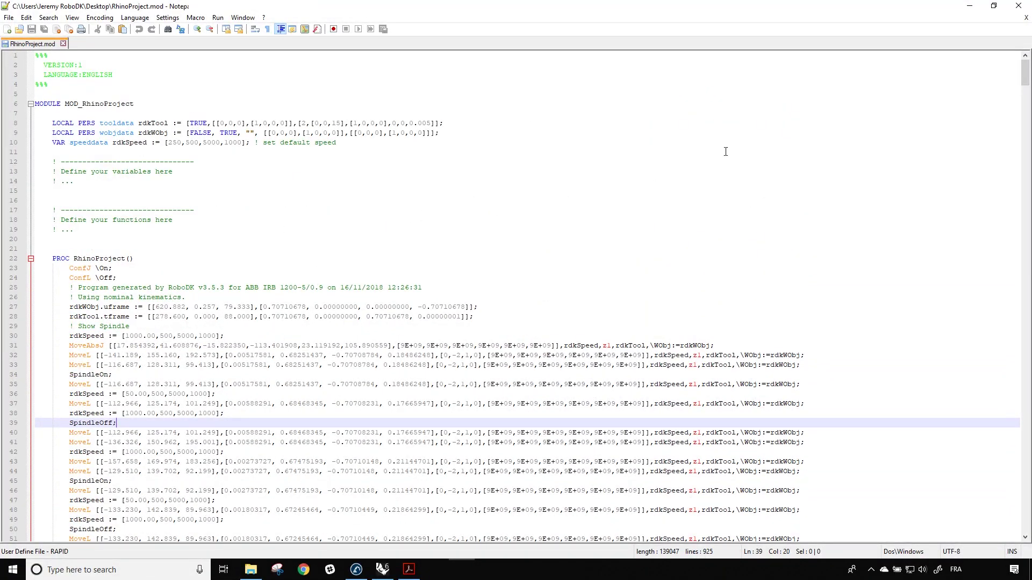
# - Return to RoboDK and run the simulation of the RhinoProject program
pyautogui.click(970, 6)
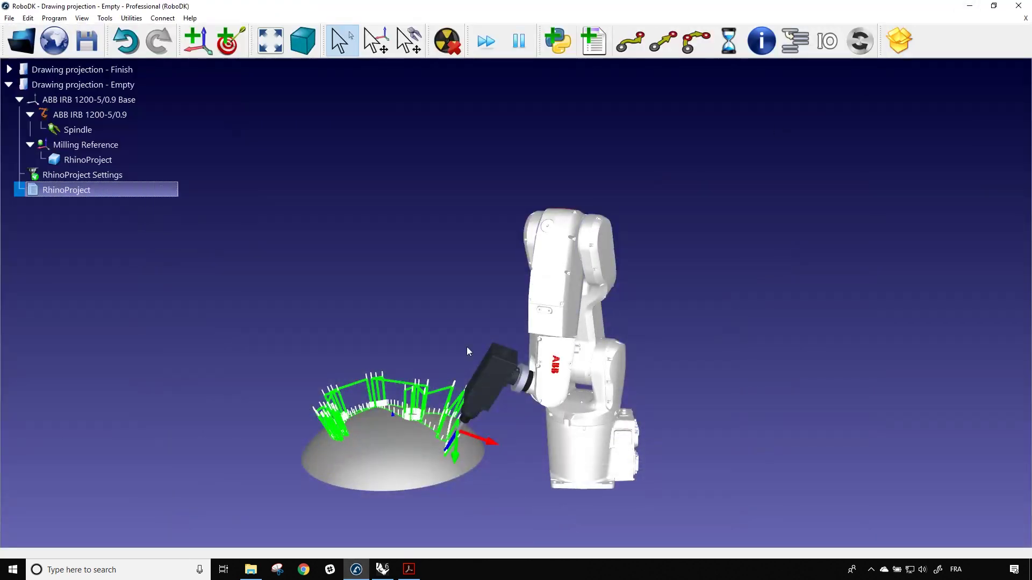
pyautogui.doubleClick(74, 189)
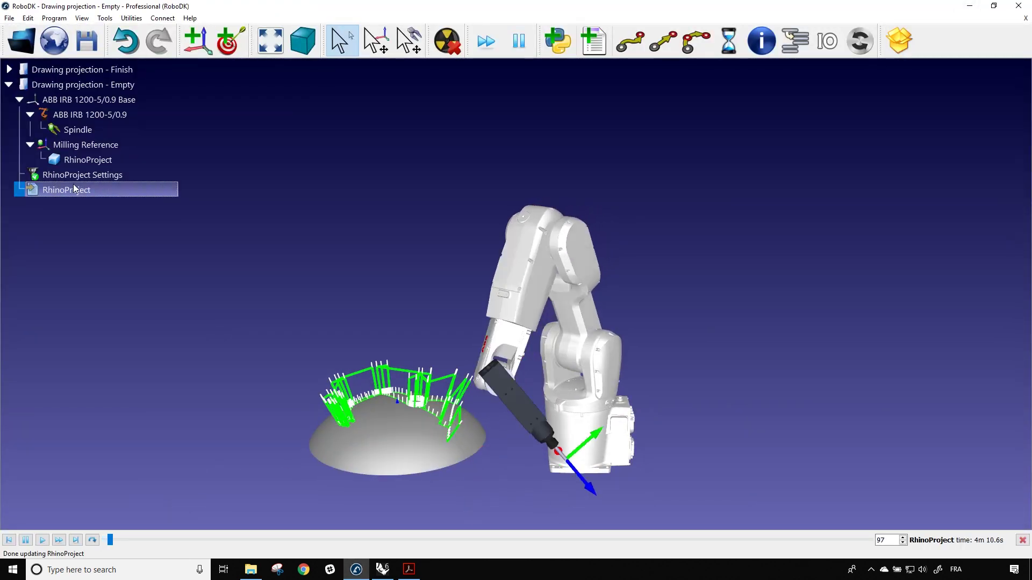